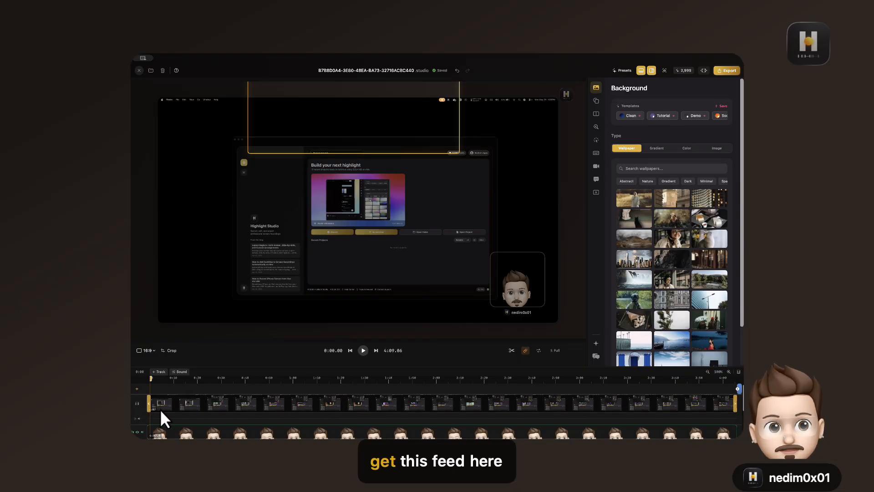
- Examine the screen recording, camera, zoom and caption tracks in the timeline
click(201, 409)
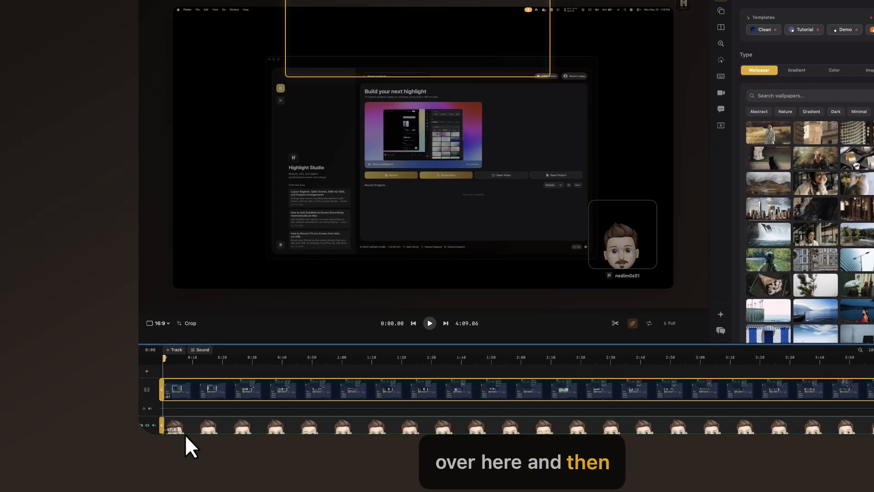
click(185, 432)
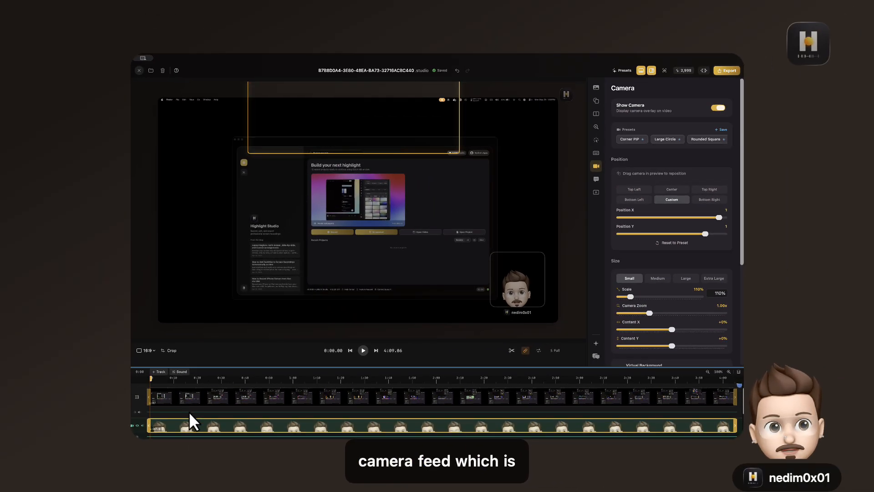
scroll(190, 412, down, 3)
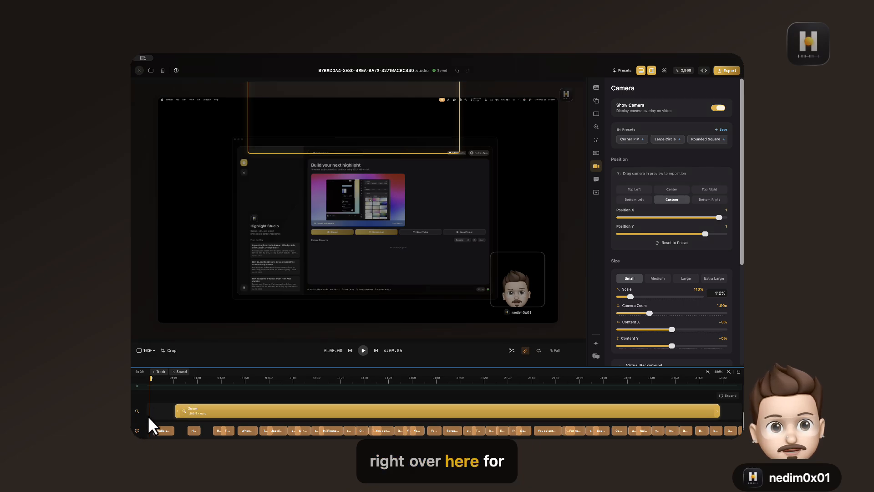
- Select the screen recording clip on the timeline and open its background settings
scroll(159, 407, up, 3)
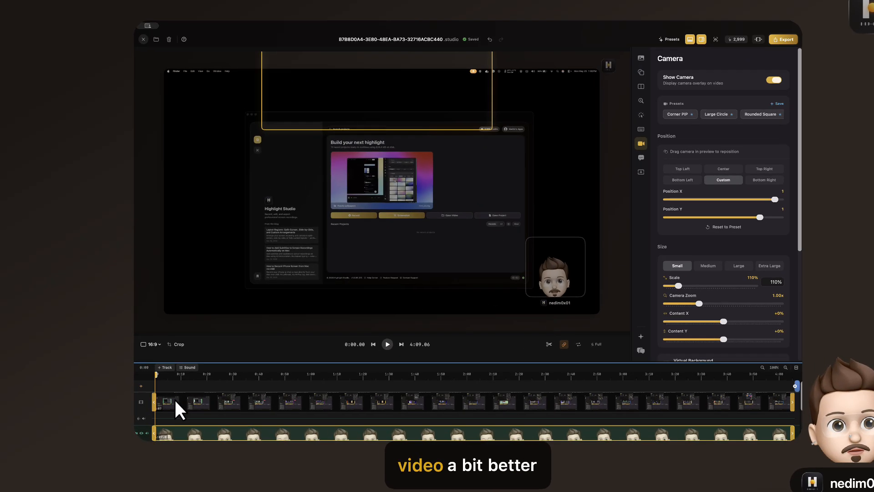
click(166, 404)
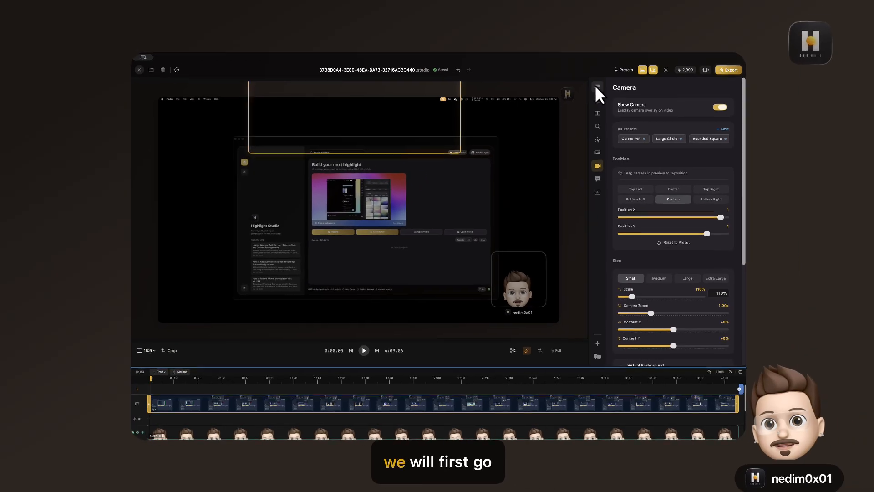
click(722, 3)
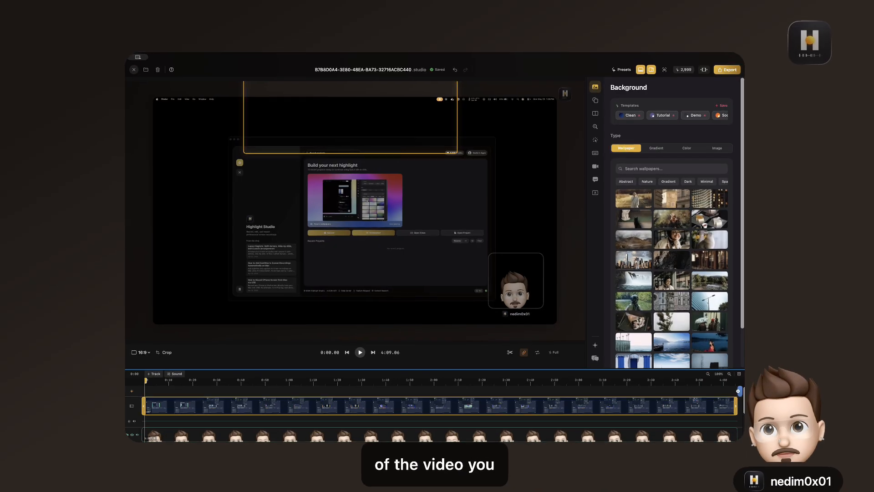
- Try several gradient presets as the video background, including light blue and green, ending with the red-to-orange one
click(657, 148)
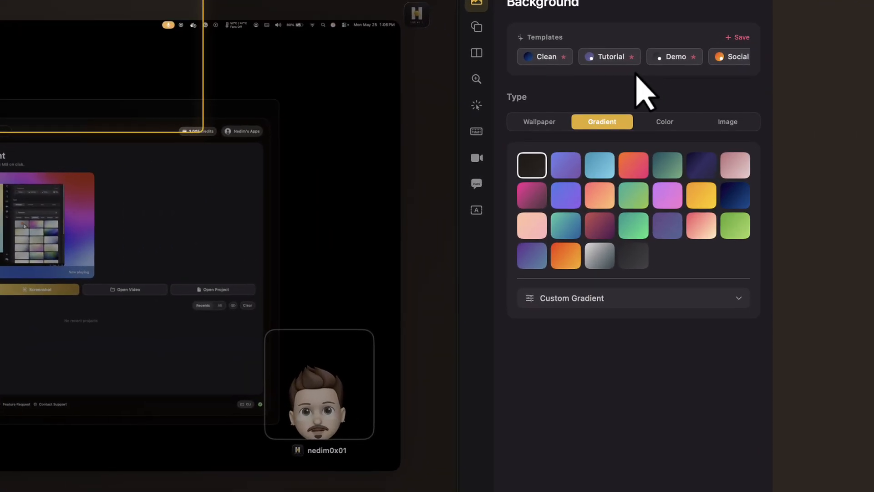
click(635, 159)
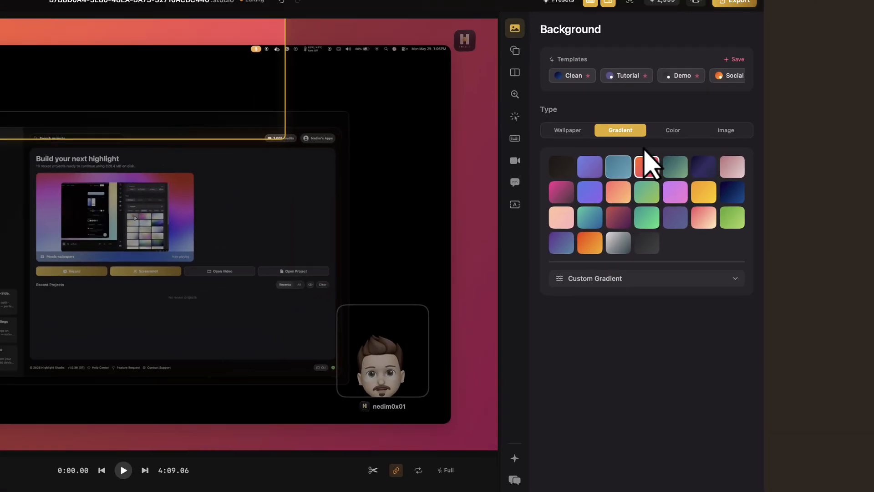
click(620, 166)
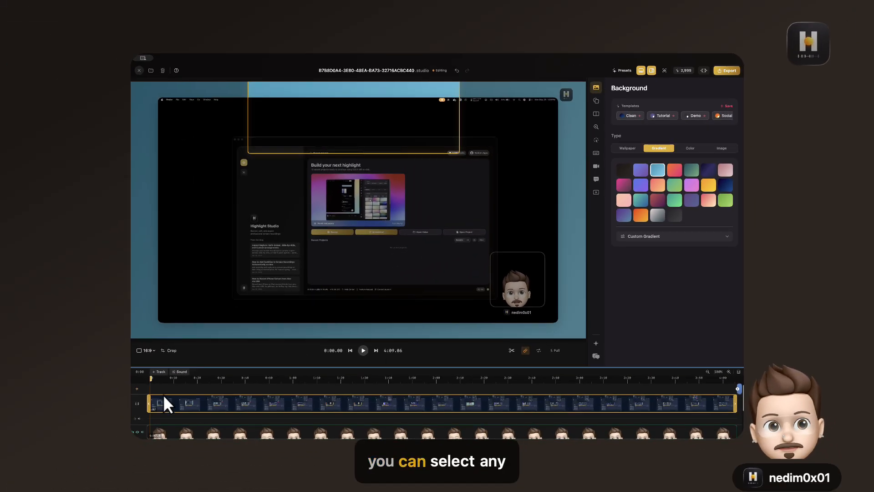
click(674, 200)
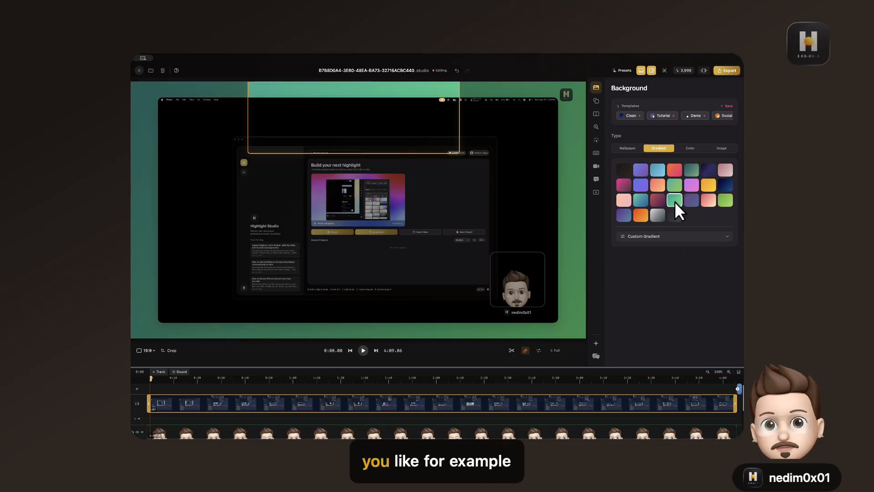
click(642, 215)
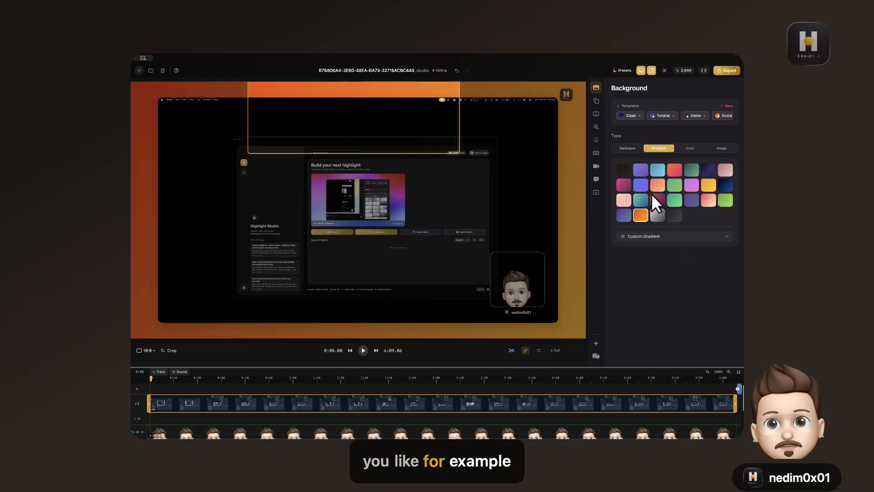
- Browse the wallpaper library for the background, filtered to the Minimal category
click(634, 147)
scroll(699, 244, down, 3)
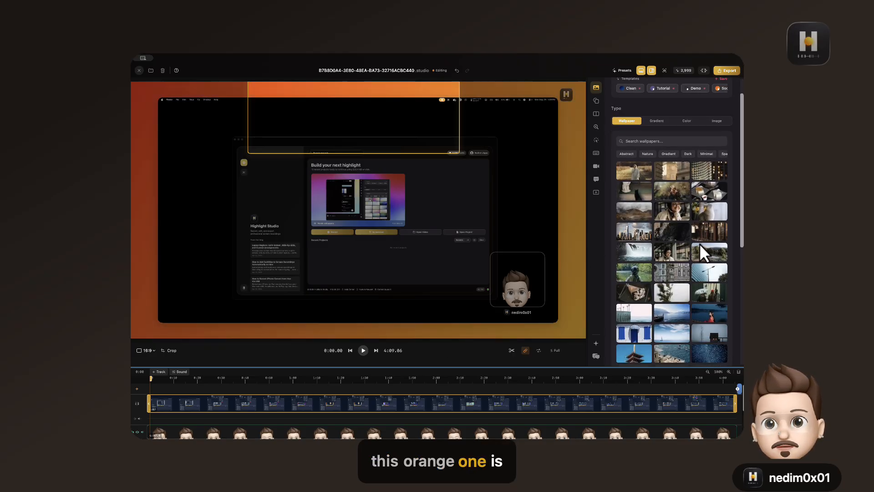
scroll(700, 227, up, 3)
click(706, 181)
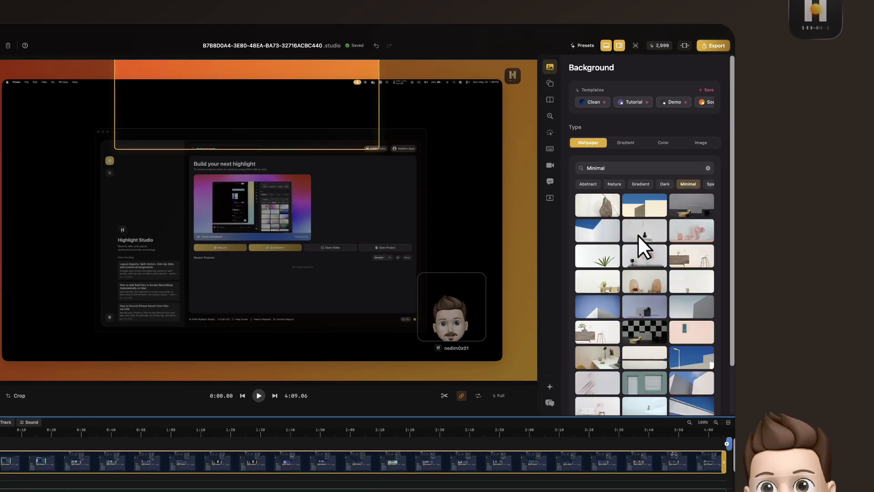
scroll(632, 276, down, 5)
scroll(632, 276, up, 4)
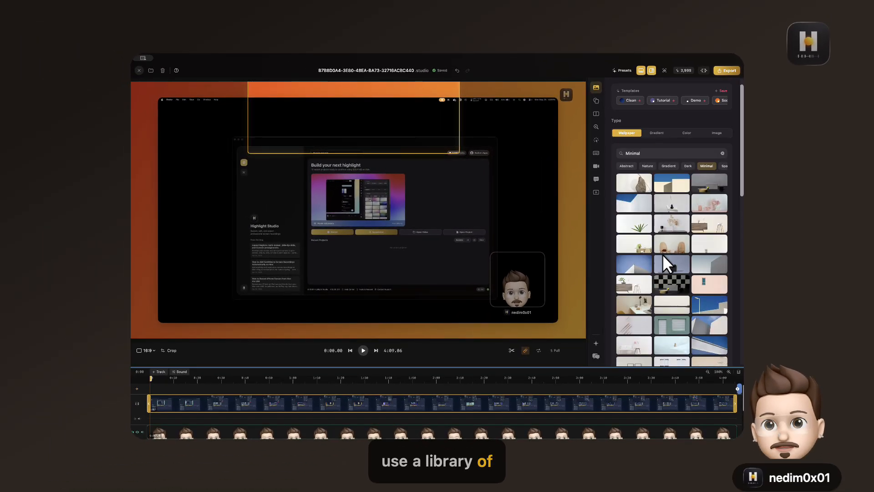
- Filter the wallpapers by Space and apply the image of the orange and blue swirled planet as background
click(689, 158)
scroll(650, 163, right, 2)
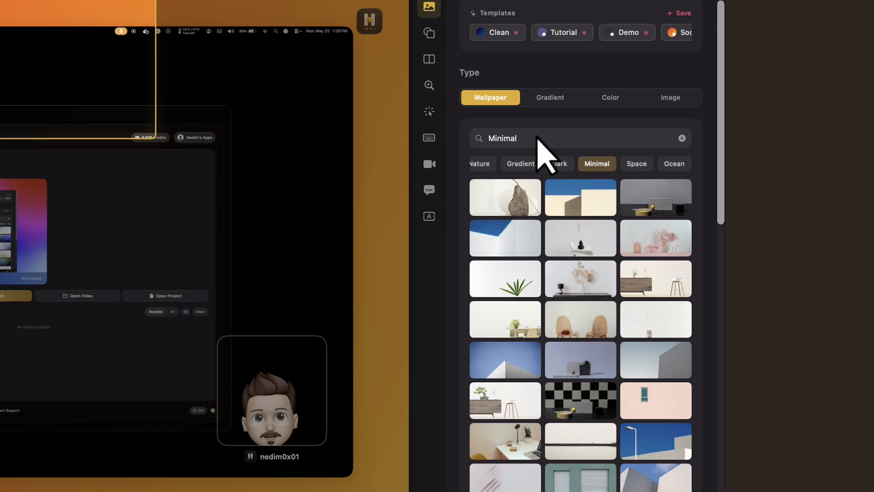
click(637, 163)
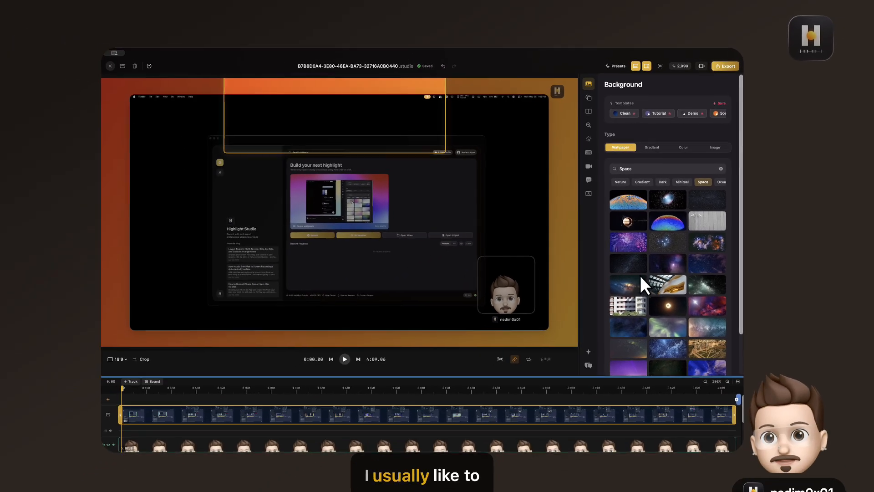
scroll(671, 259, down, 1)
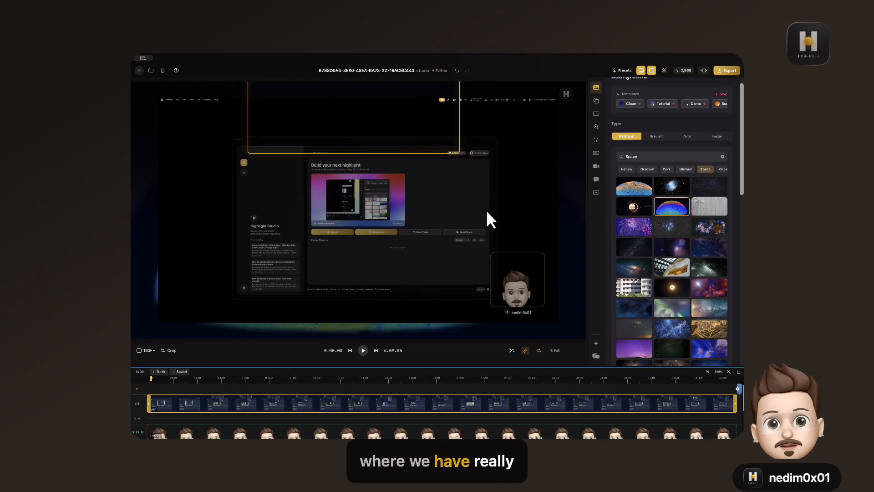
click(641, 190)
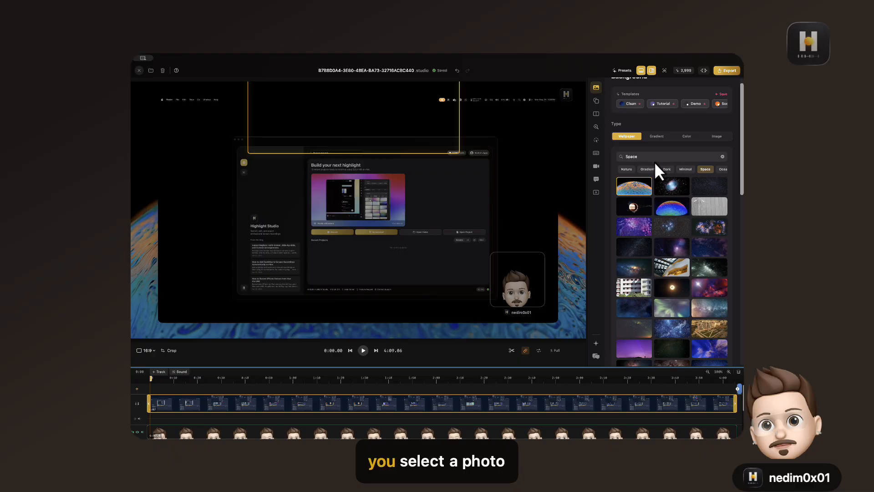
scroll(680, 132, up, 1)
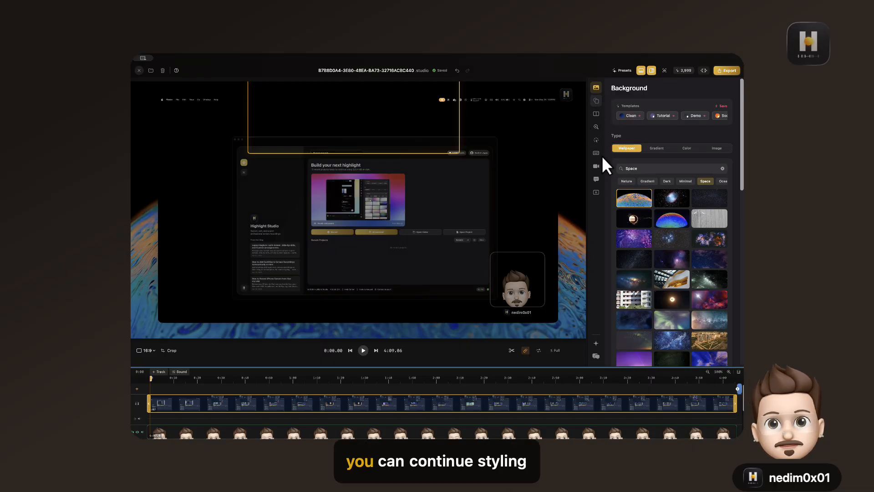
- Set the video's shape to 50 px padding, 40 px corner radius and 50% shadow
click(597, 101)
drag(642, 160, 645, 228)
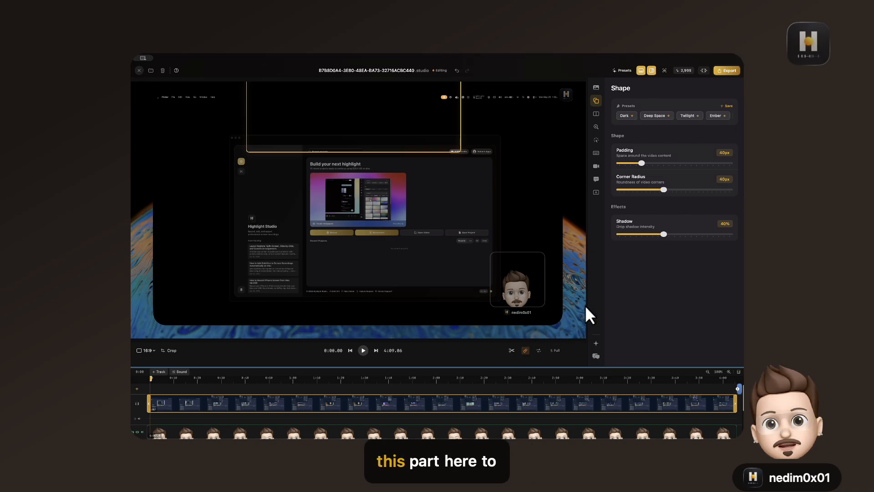
mouse_move(663, 234)
mouse_down()
mouse_move(678, 243)
mouse_move(675, 235)
mouse_up()
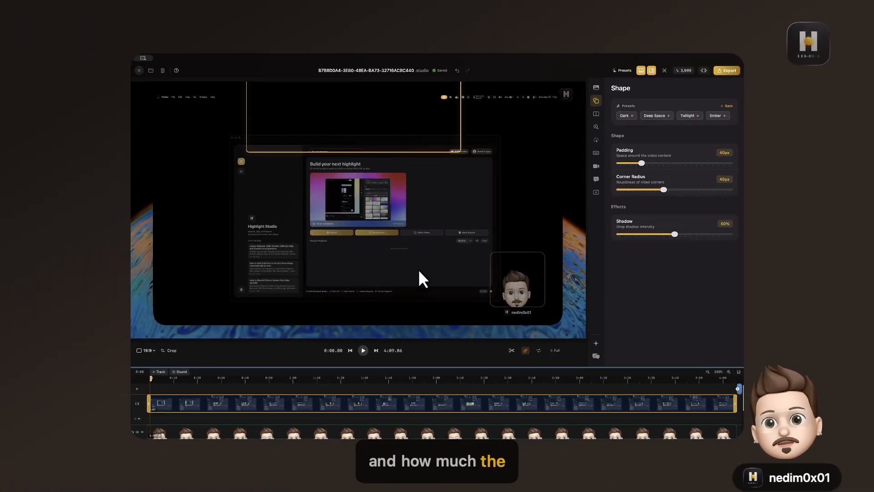
mouse_move(642, 163)
mouse_down()
mouse_move(655, 162)
mouse_move(646, 163)
mouse_up()
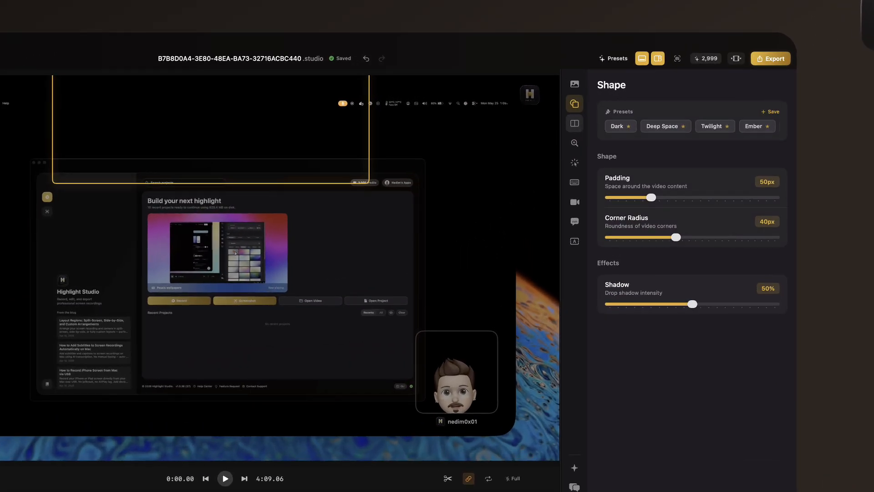
- Add a layout region at the start of the video and give it the Split Right/Left preset
click(574, 123)
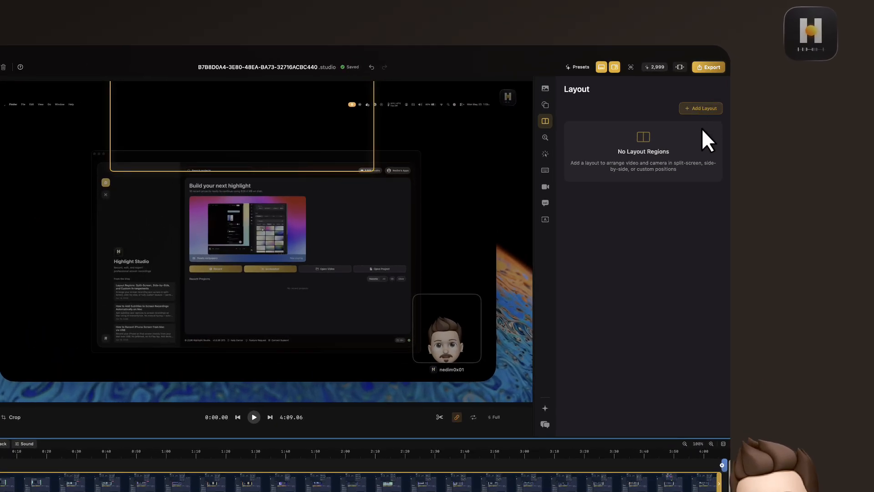
click(720, 103)
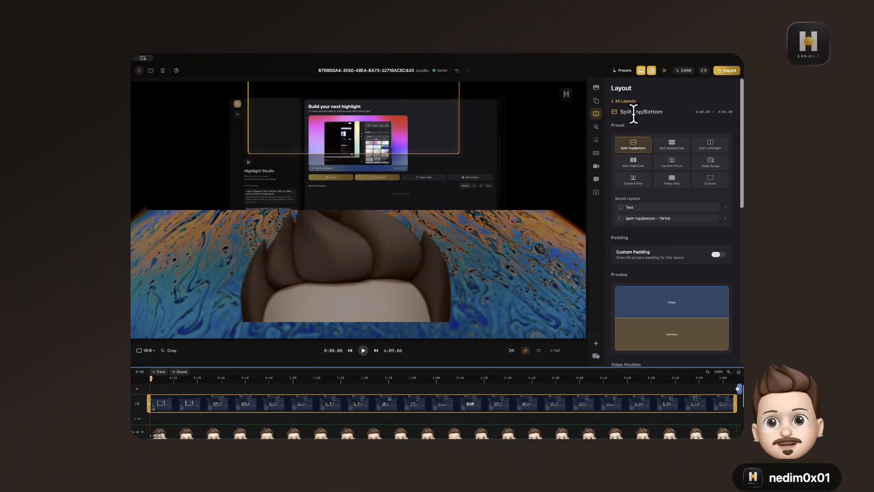
click(671, 143)
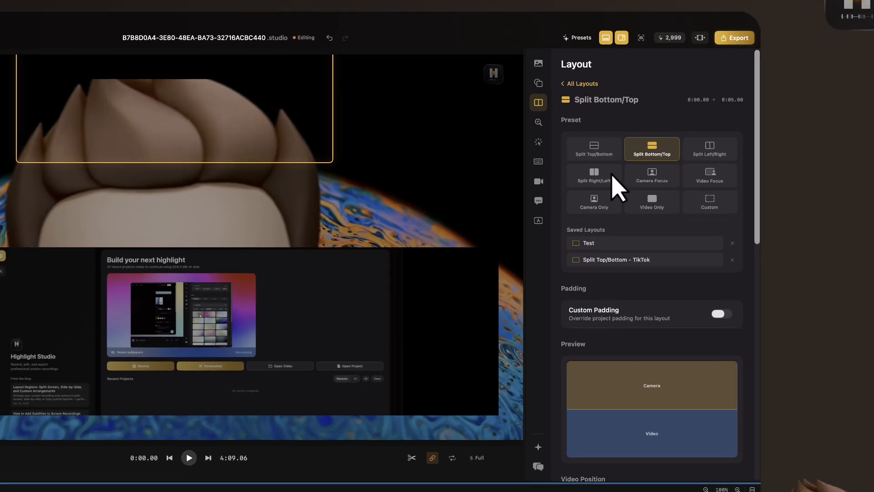
click(610, 176)
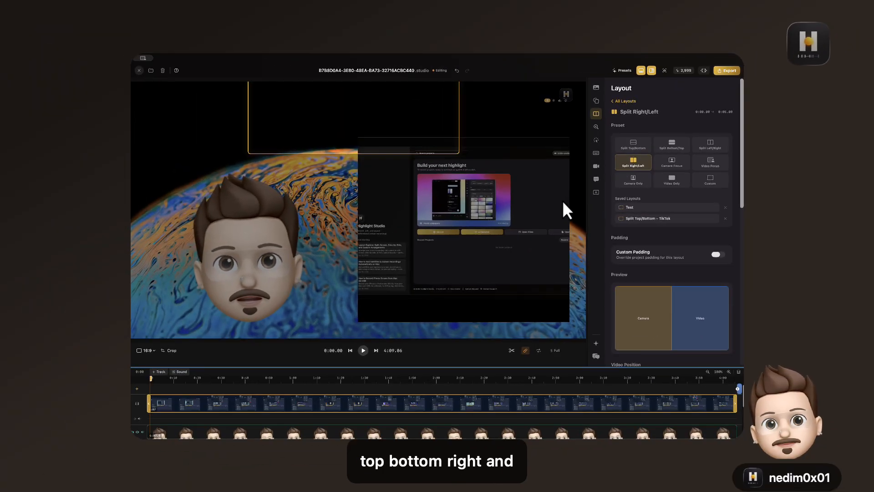
- Look through the split layout's settings and play the first two seconds of the video to preview it
scroll(669, 229, down, 2)
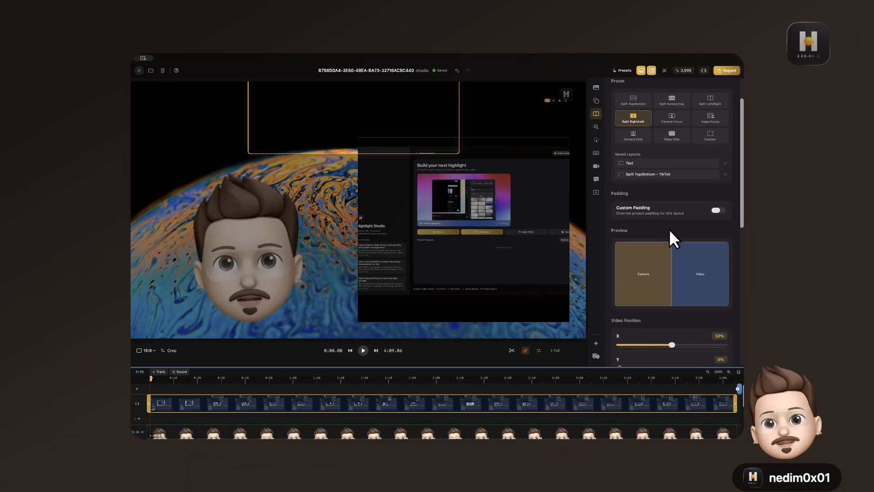
scroll(670, 228, down, 2)
scroll(671, 223, up, 5)
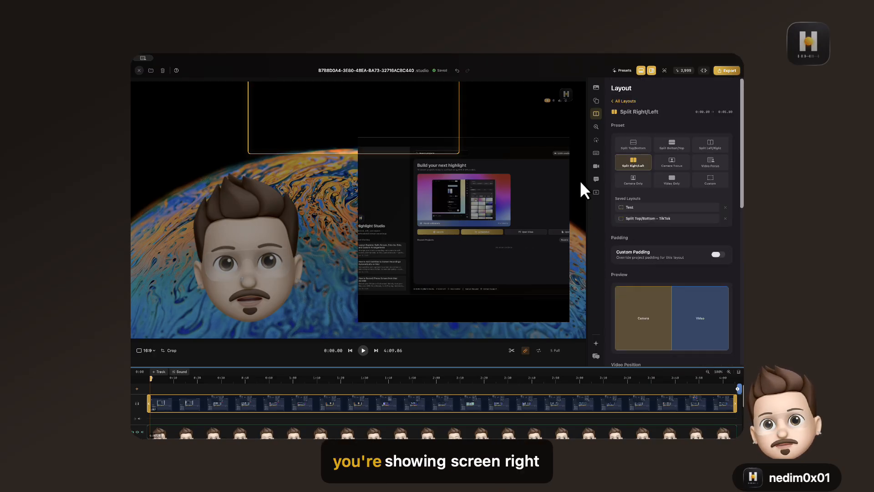
key(space)
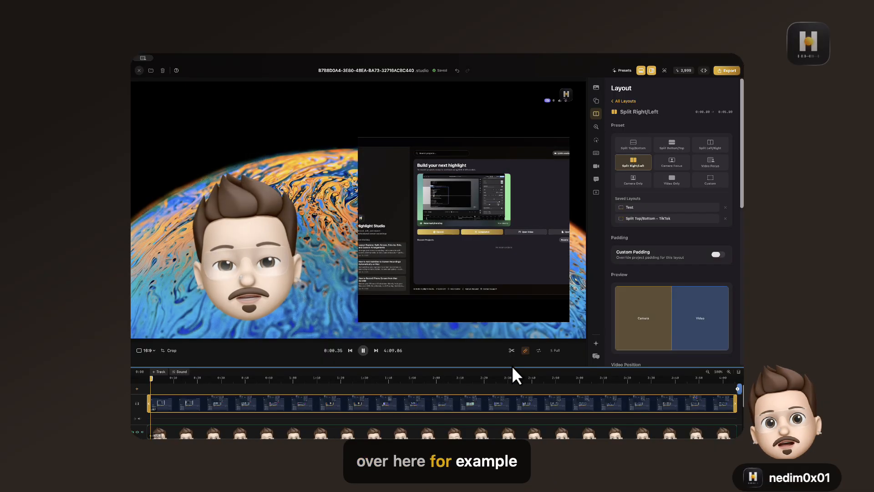
key(space)
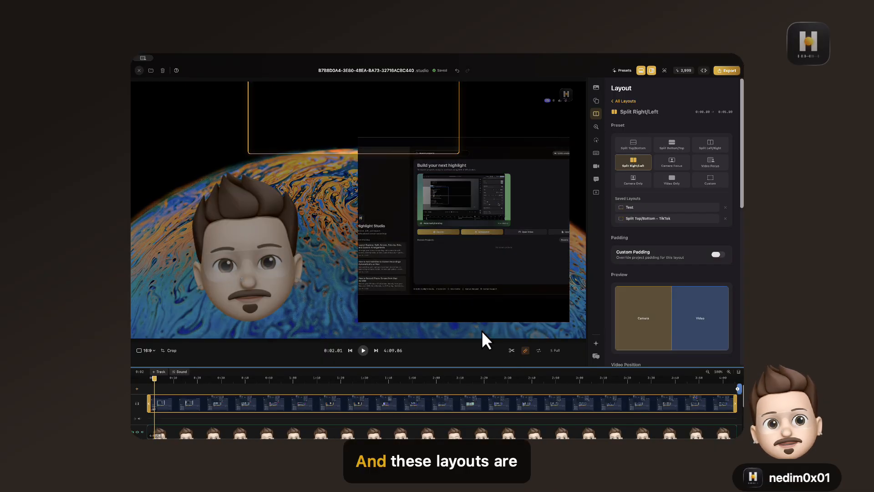
- Scrub the playhead to around the middle of the timeline to preview the video without the layout, and return to the start
click(248, 389)
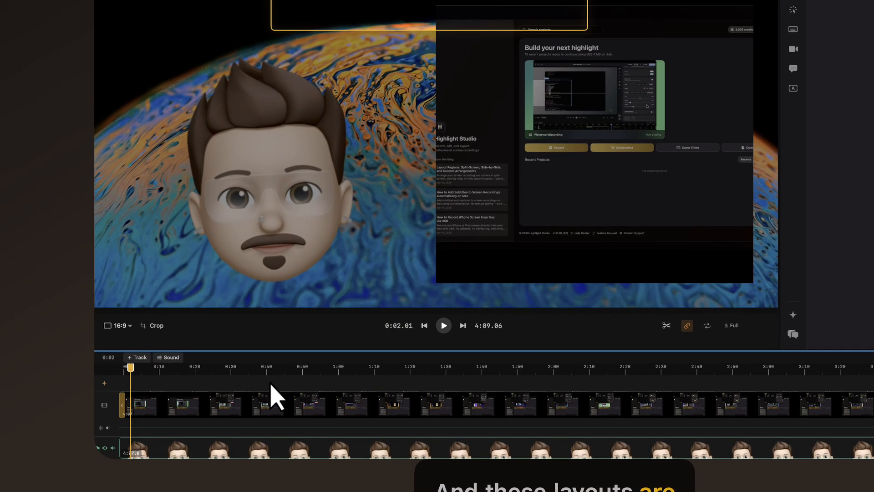
drag(271, 384, 476, 375)
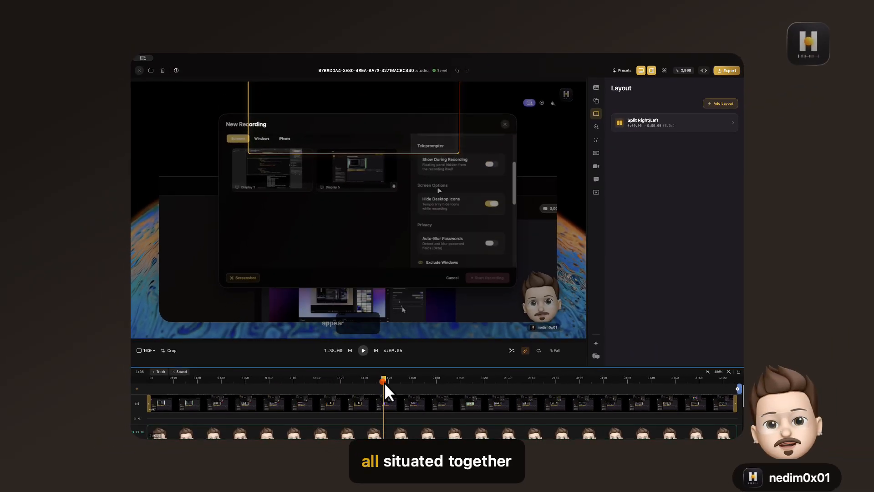
drag(384, 382, 142, 370)
- Open the layout region at the start of the timeline and look over its preset options
scroll(365, 397, down, 5)
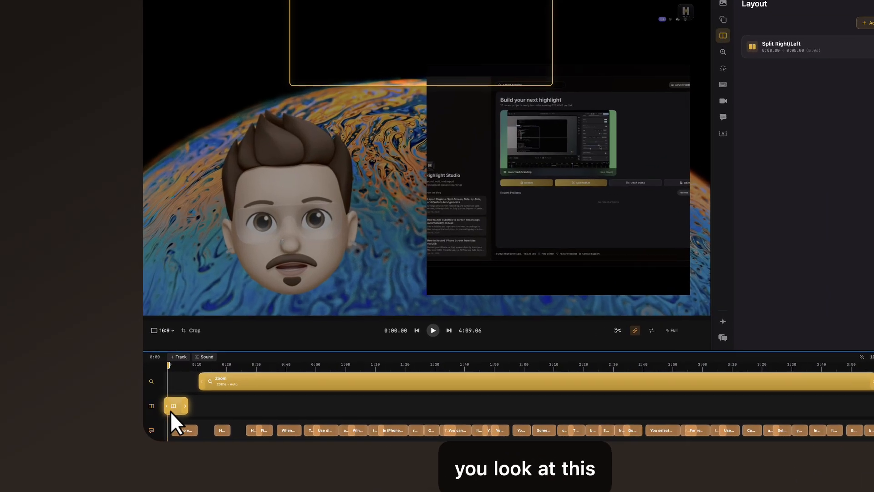
click(156, 412)
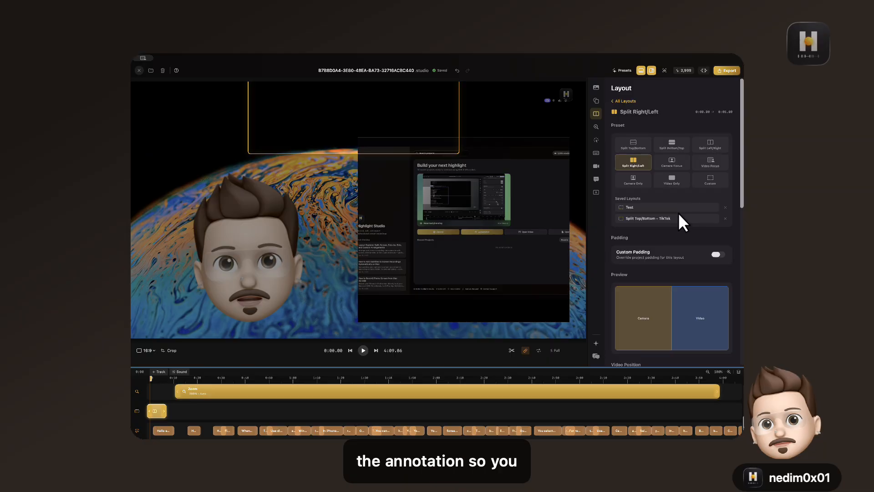
scroll(663, 213, down, 1)
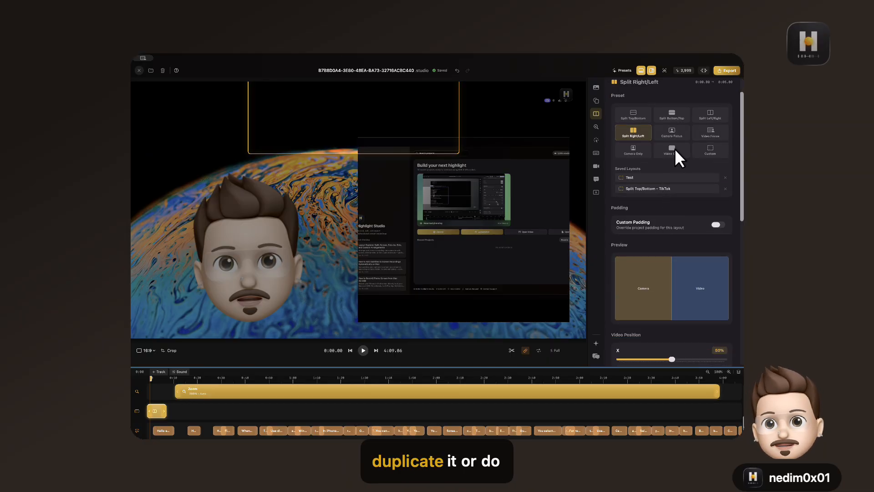
scroll(676, 150, up, 1)
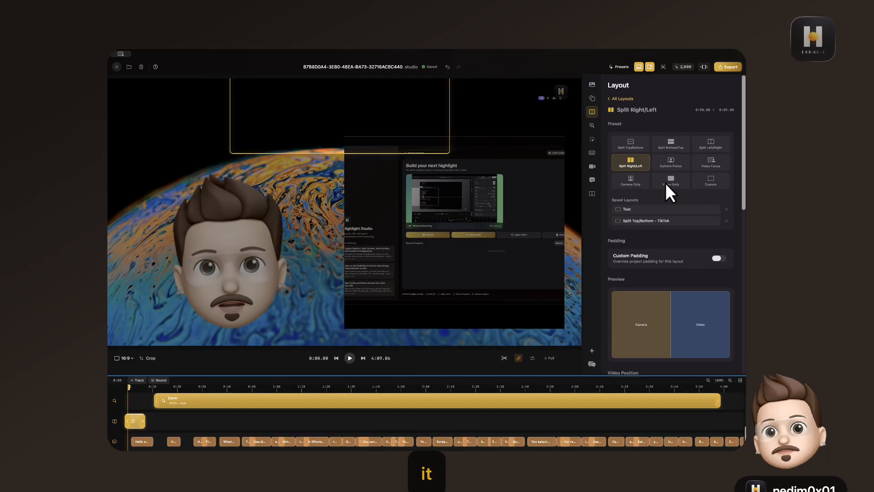
- Try the Video Only and Camera Only presets on the layout region, restore Split Right/Left and look over its position settings
click(667, 182)
click(639, 182)
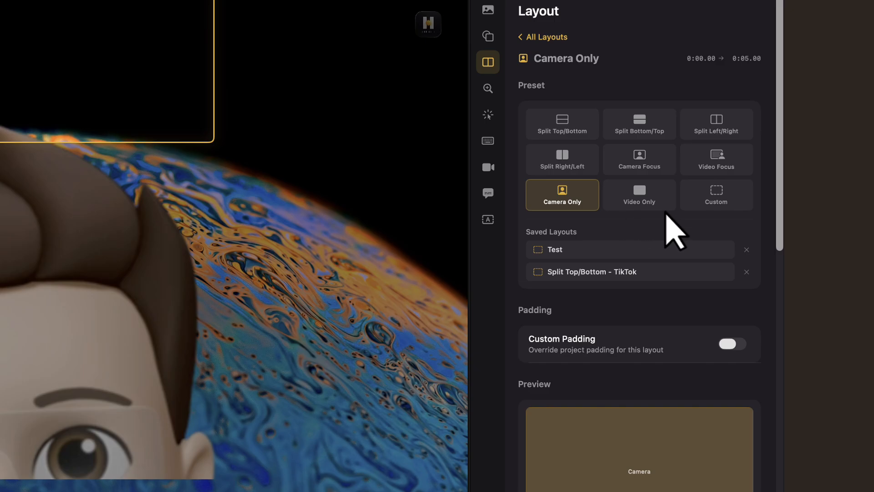
click(569, 154)
scroll(651, 352, down, 1)
scroll(674, 256, down, 6)
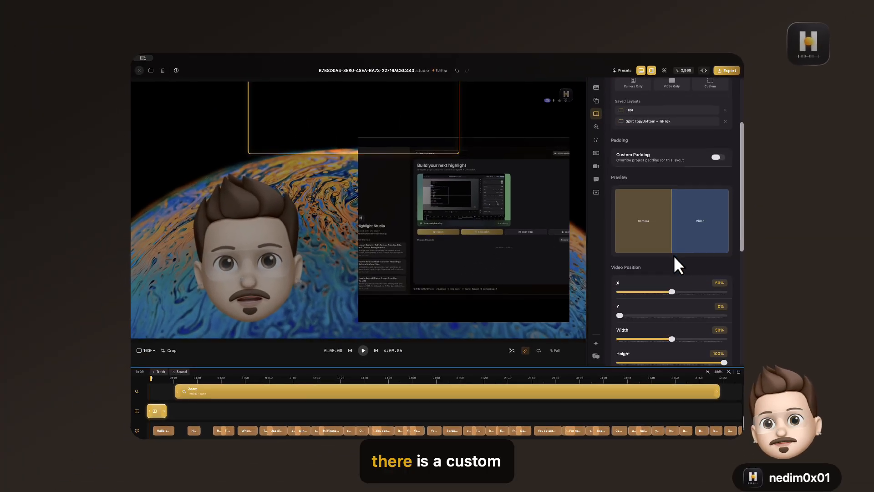
scroll(674, 256, up, 3)
scroll(672, 219, up, 3)
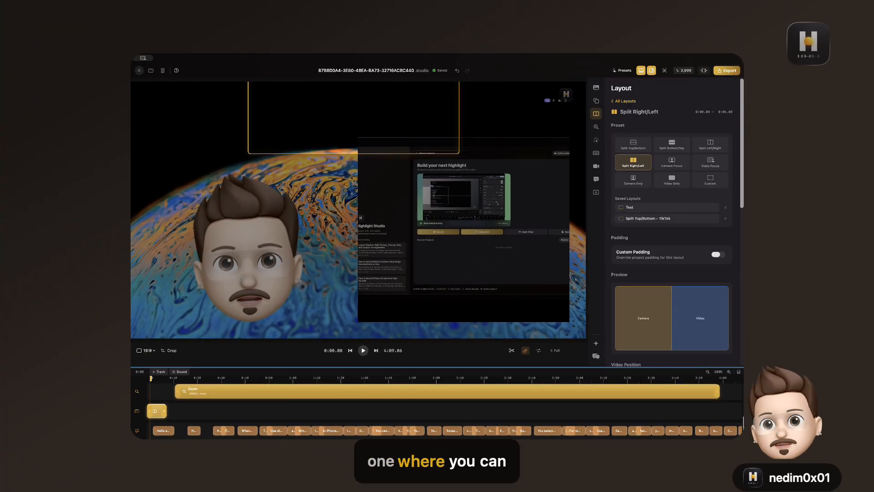
- Scrub into the zoom region to preview it and look through the settings of the 200% zoom
click(596, 127)
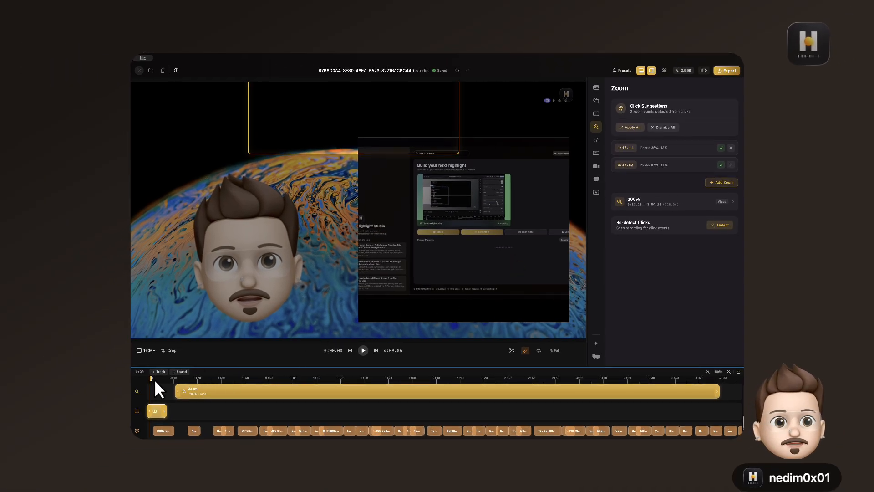
drag(154, 379, 325, 382)
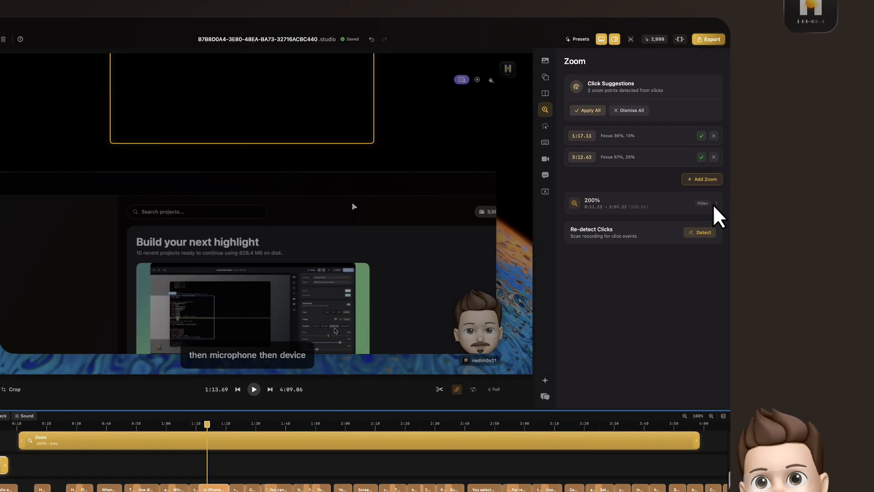
click(714, 206)
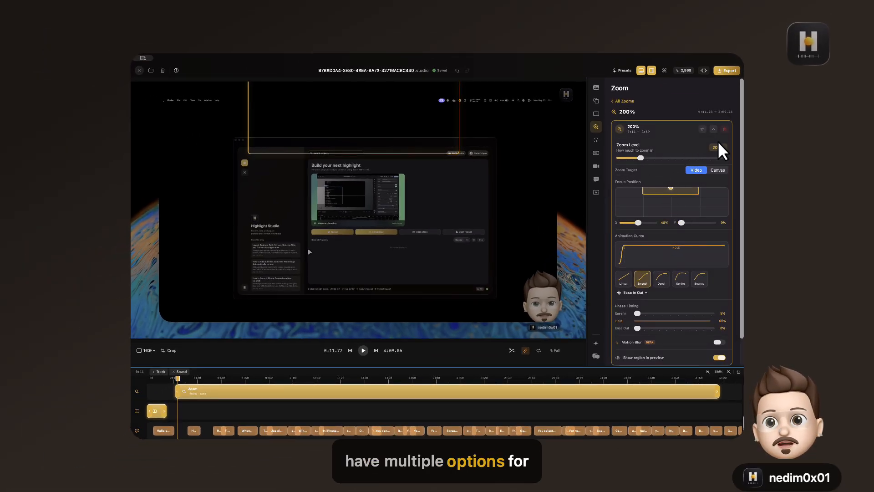
scroll(666, 172, down, 2)
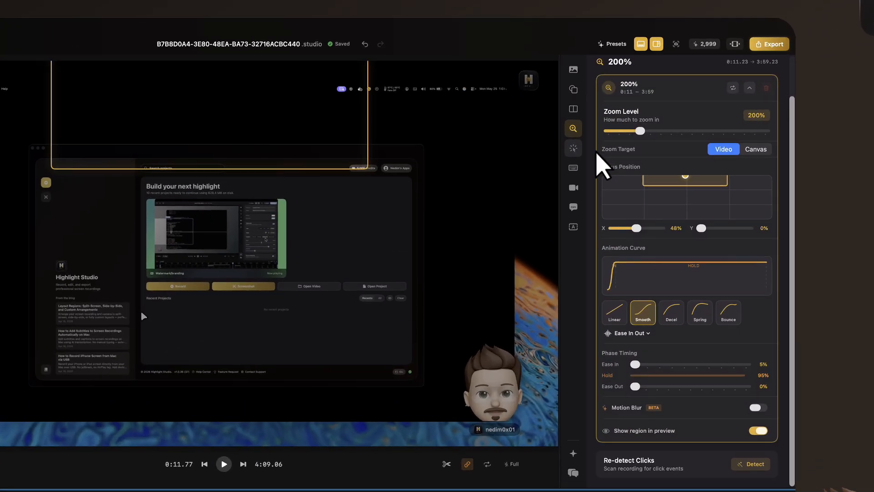
- Open the cursor settings and scrub the playhead to 2:13 to preview the cursor in the video
click(575, 148)
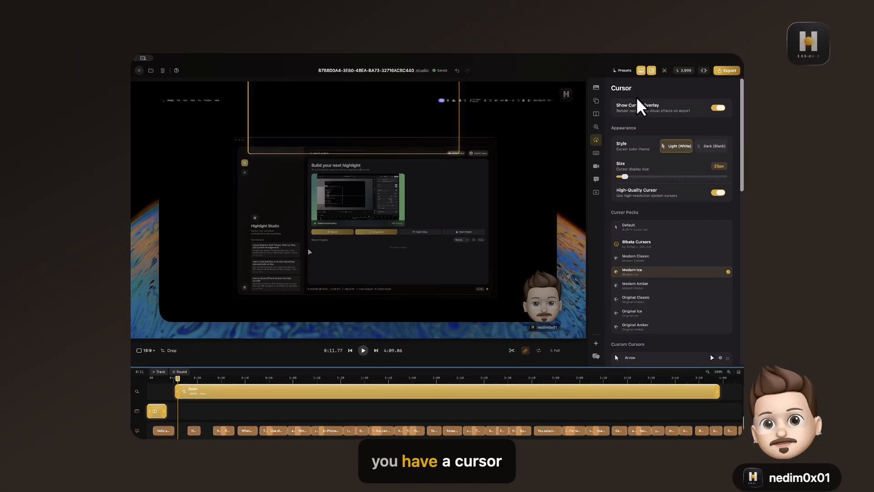
scroll(652, 172, down, 1)
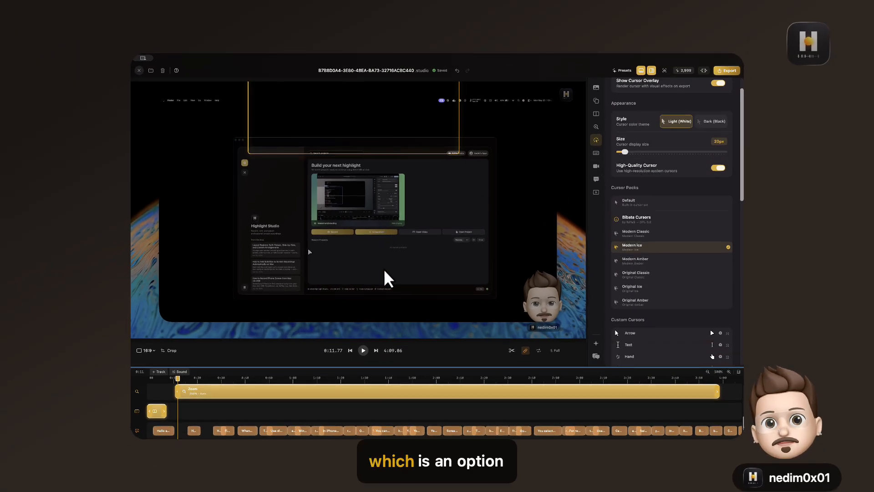
click(485, 379)
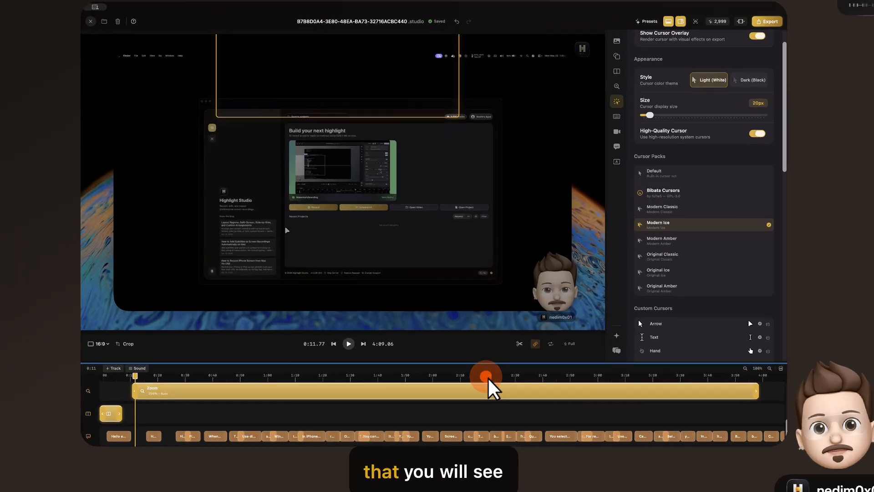
drag(486, 377, 467, 378)
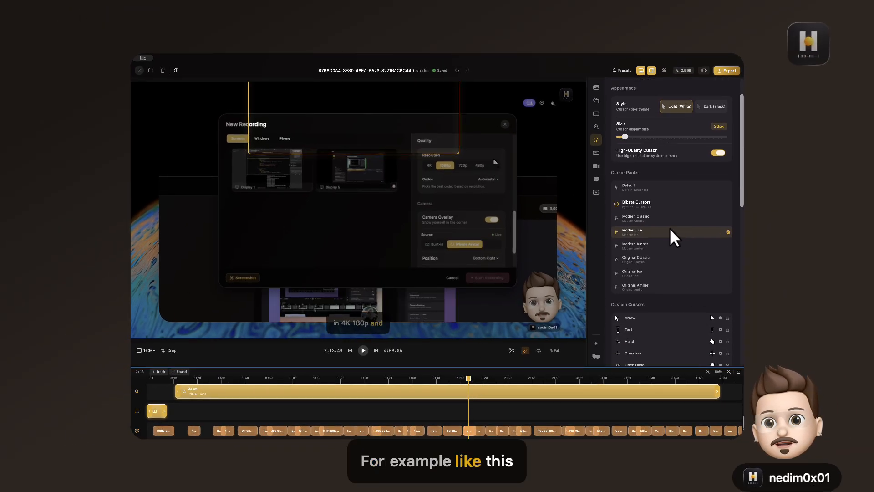
- Look through the cursor packs, custom cursors, ignored cursors and motion settings
scroll(680, 253, down, 1)
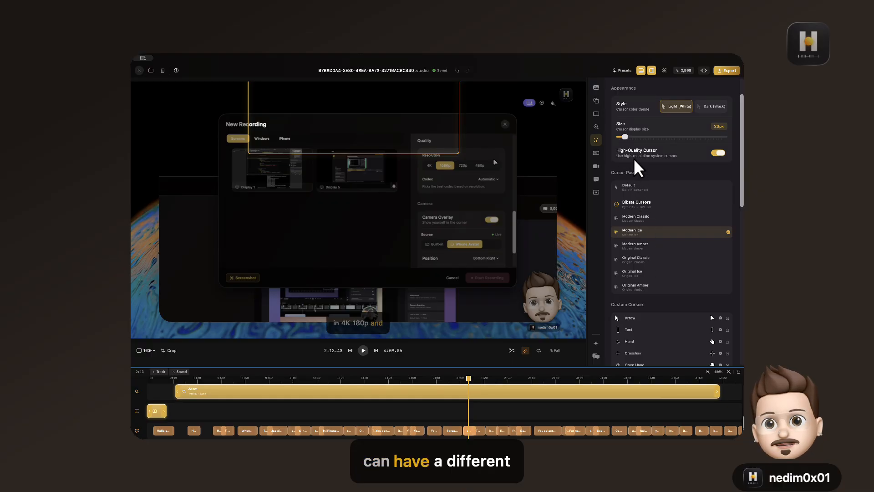
scroll(663, 221, down, 1)
scroll(663, 213, down, 7)
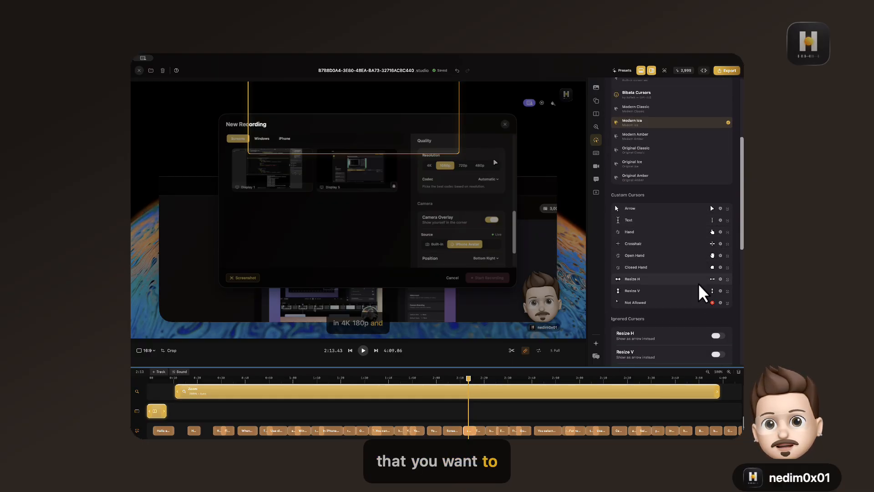
scroll(651, 283, down, 4)
scroll(696, 250, down, 5)
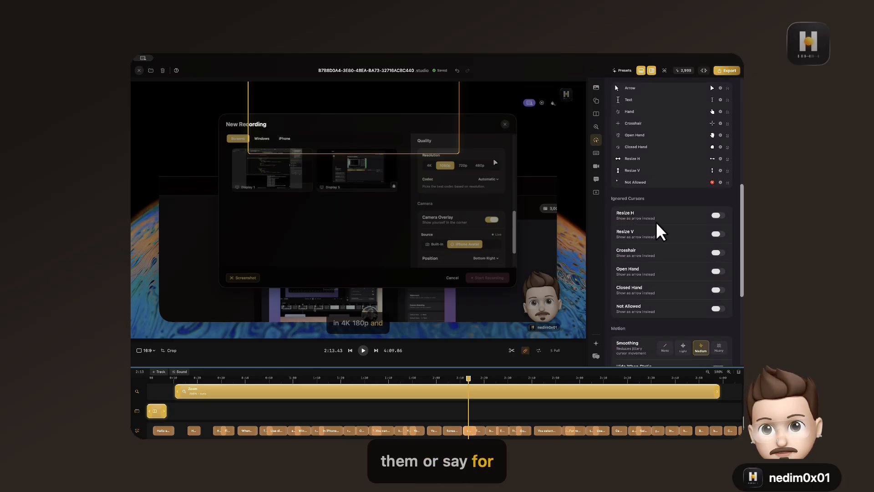
scroll(656, 223, down, 8)
scroll(655, 243, down, 2)
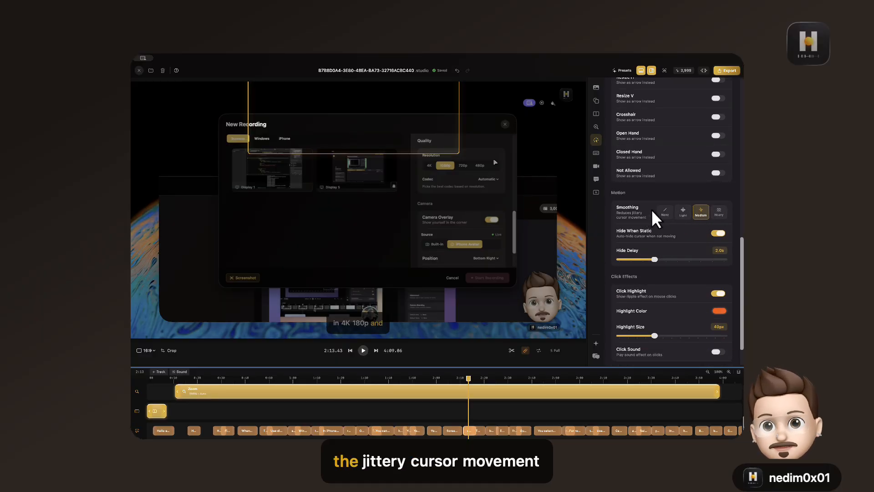
- Turn on the click sound in the cursor's click effects
scroll(694, 214, down, 3)
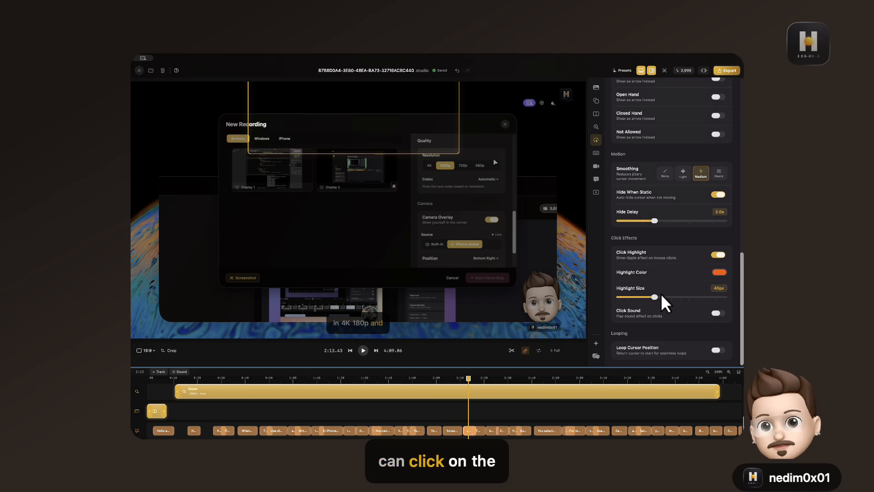
scroll(622, 205, up, 1)
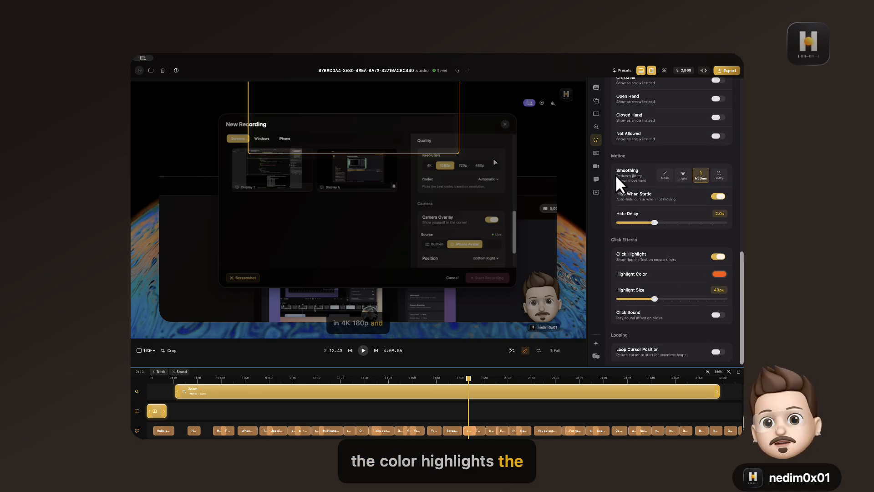
click(718, 316)
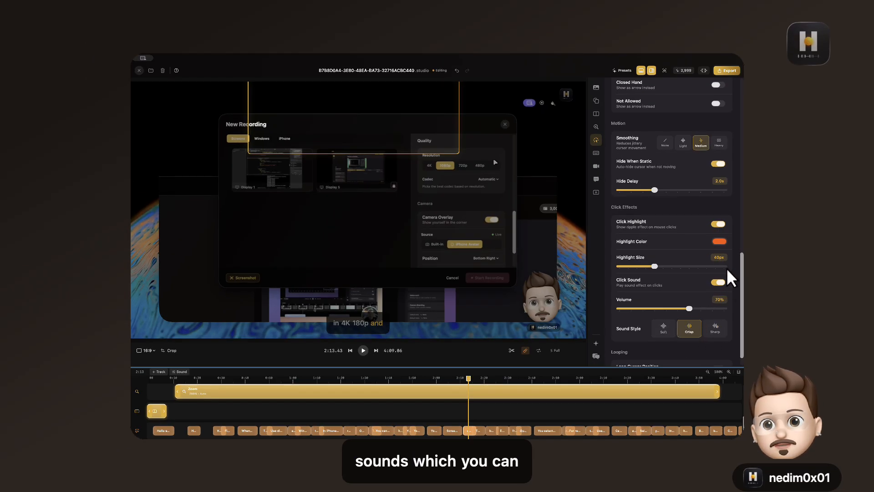
- Check the keyboard settings and look through the camera overlay's position, size and shape settings
click(596, 153)
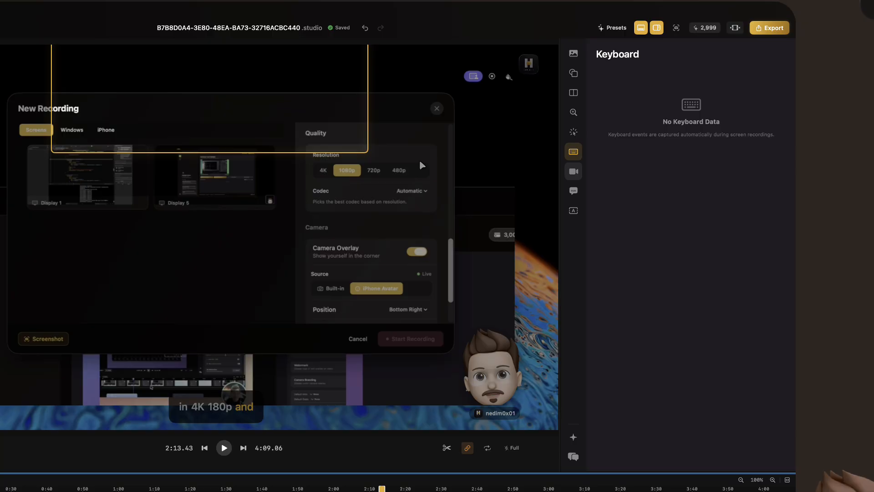
click(574, 171)
scroll(681, 180, down, 3)
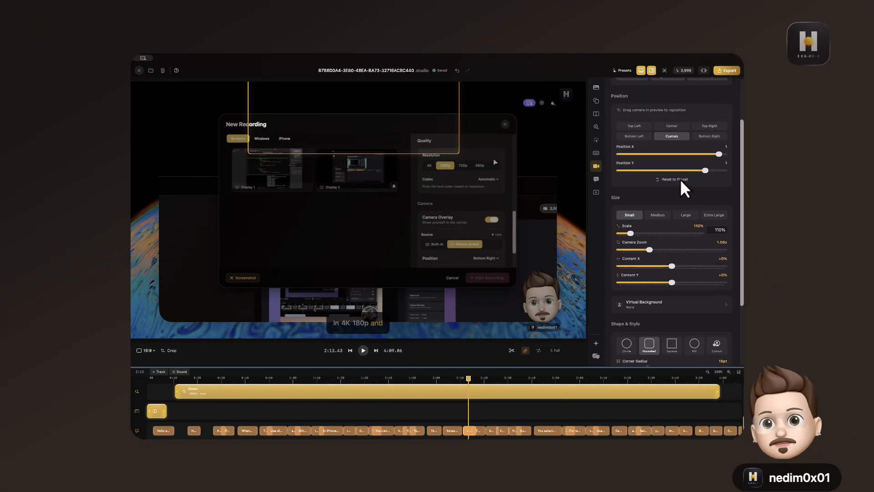
scroll(680, 183, down, 2)
scroll(681, 182, up, 5)
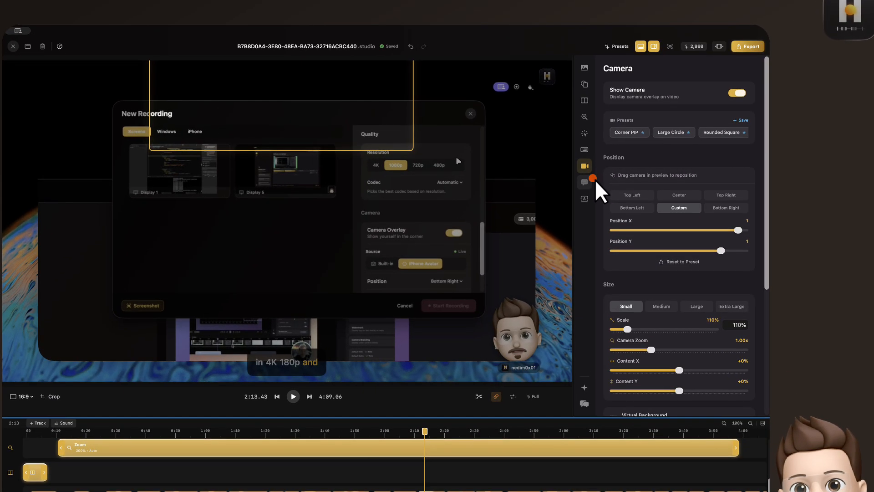
- Look through the subtitle style settings for typography, colors, position and advanced options
click(603, 180)
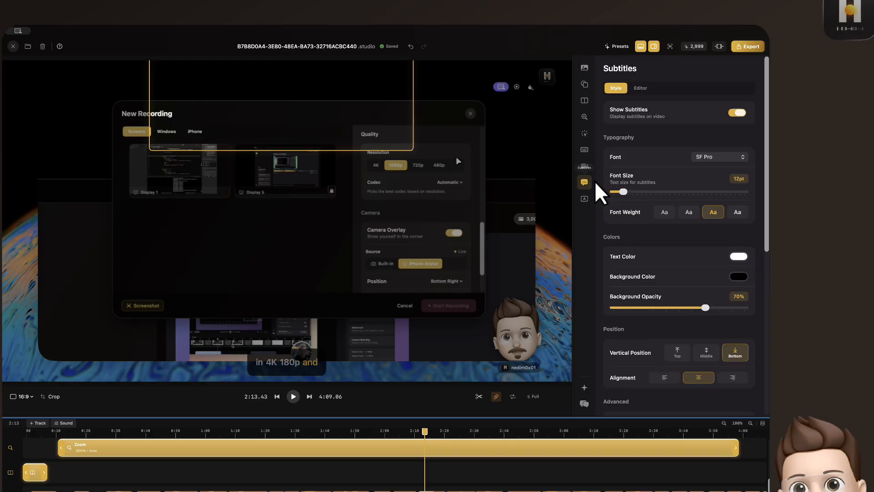
scroll(740, 218, down, 3)
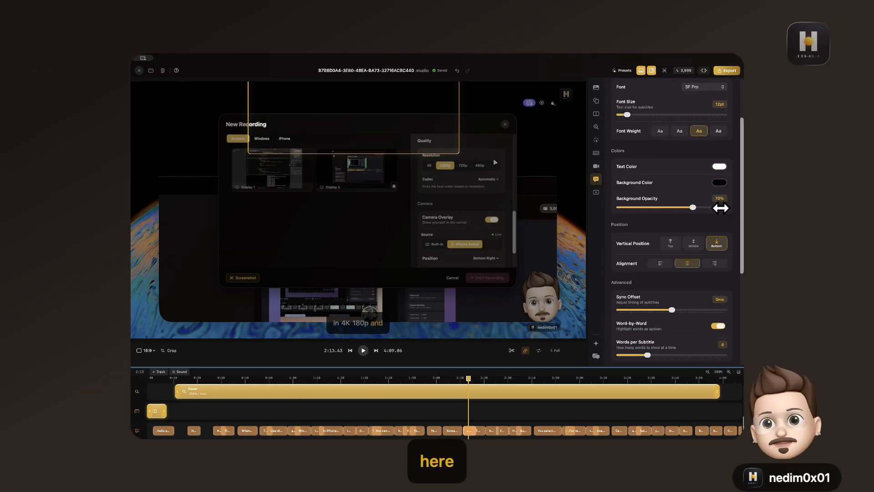
scroll(720, 208, down, 2)
scroll(721, 208, up, 3)
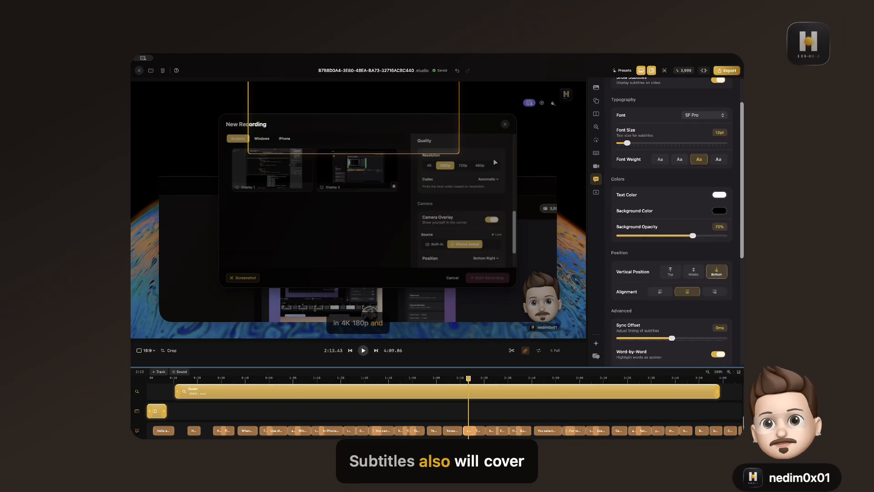
scroll(671, 219, up, 2)
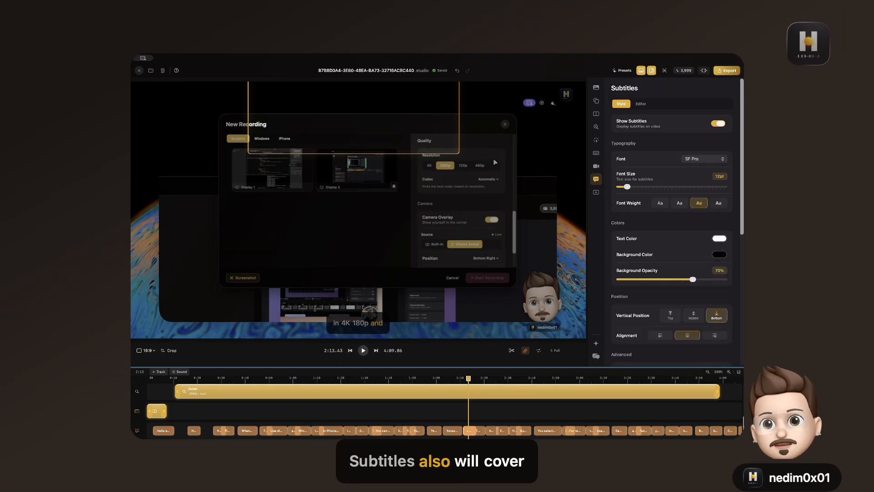
- Look through the branding settings for watermark, camera branding and intro/outro, and open the project's comments
click(599, 195)
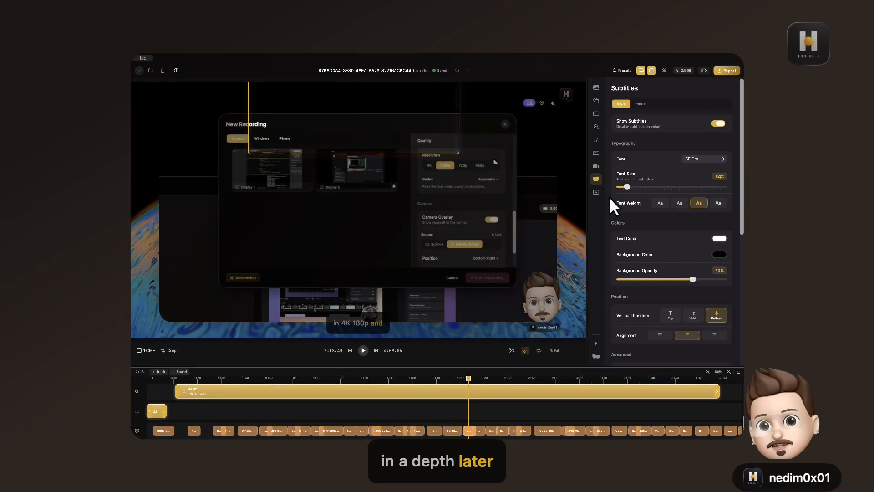
click(596, 343)
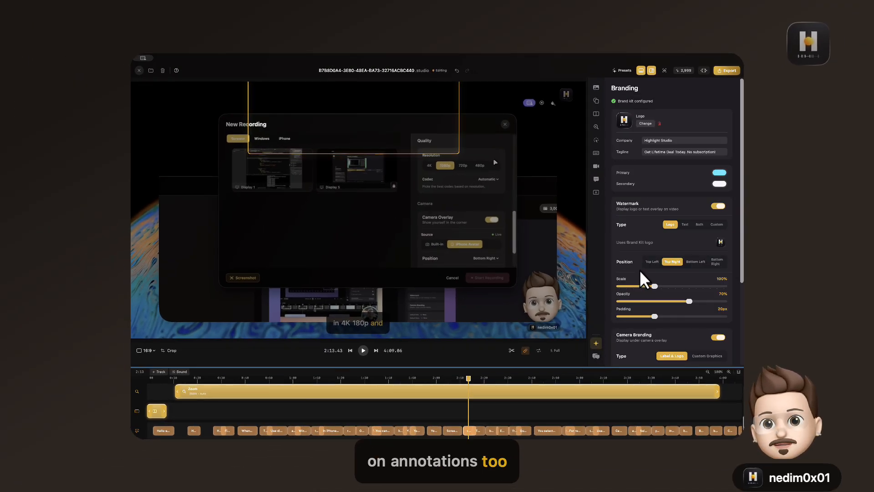
scroll(655, 236, down, 3)
scroll(658, 233, down, 3)
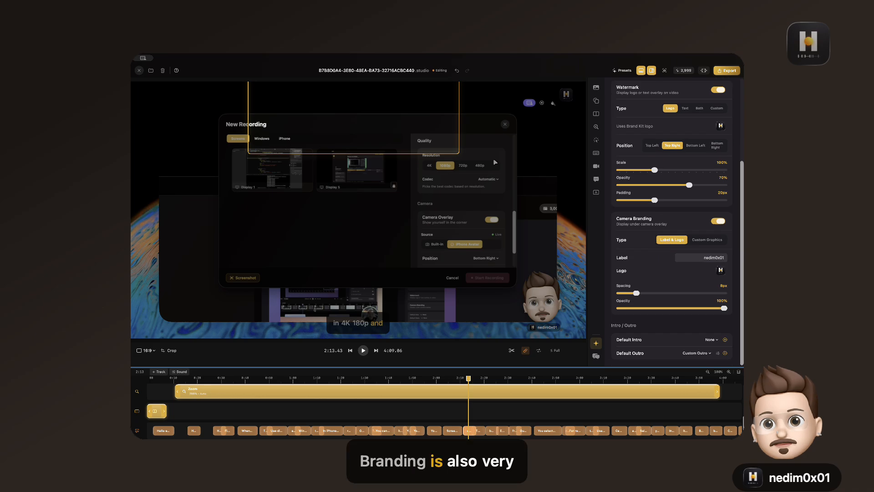
scroll(652, 246, up, 3)
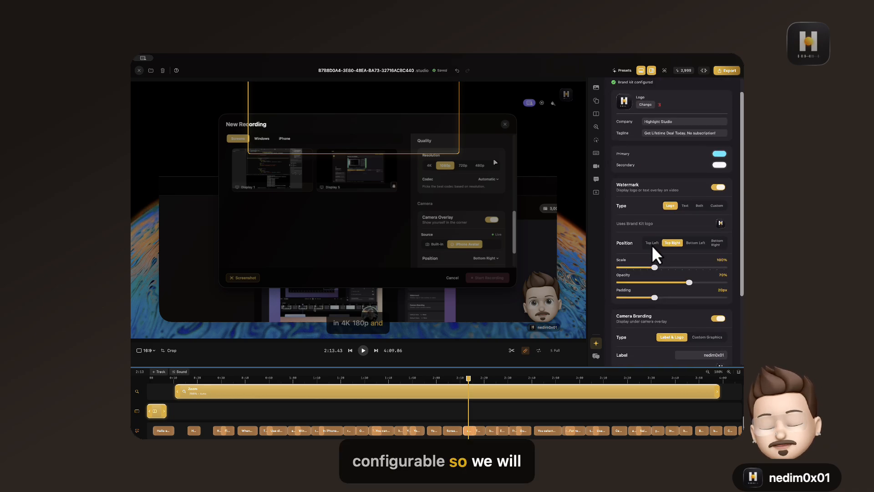
scroll(673, 225, up, 1)
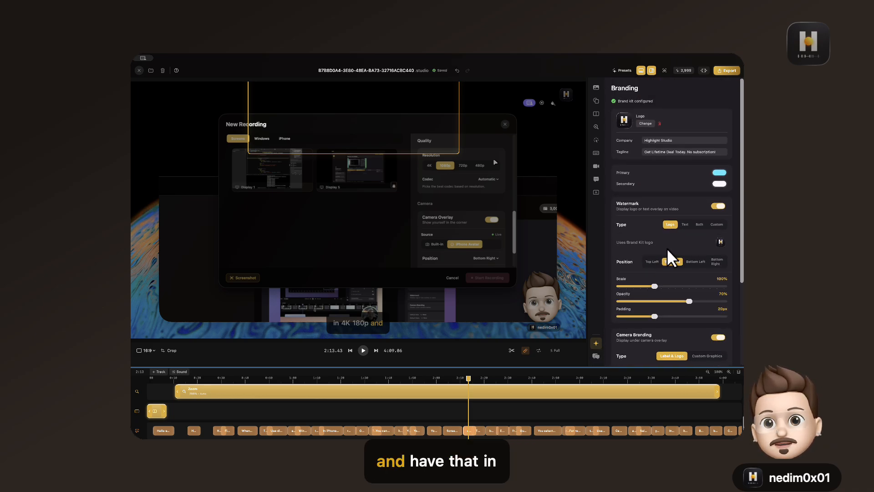
click(596, 356)
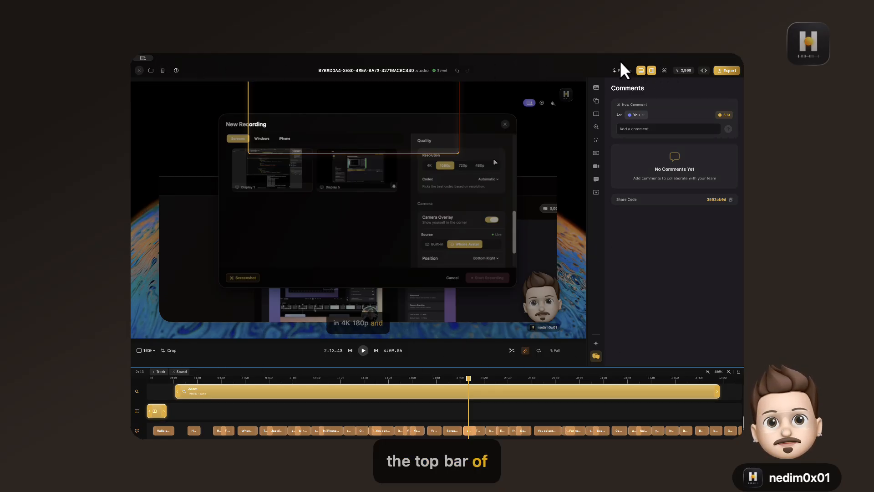
- Hide and restore the timeline panel and the settings sidebar
click(642, 71)
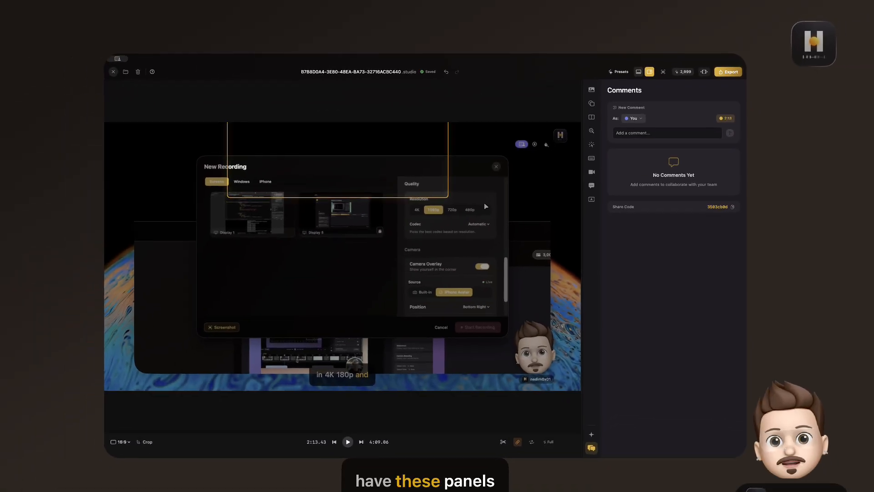
click(639, 72)
click(650, 71)
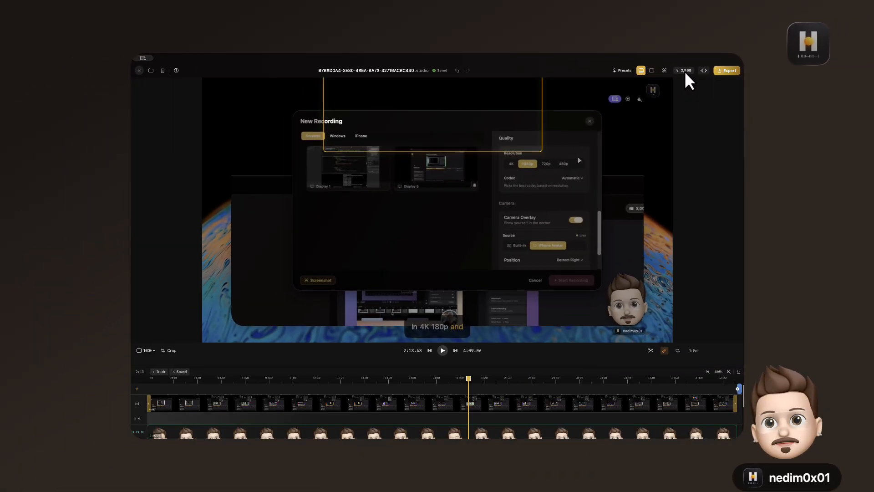
click(652, 70)
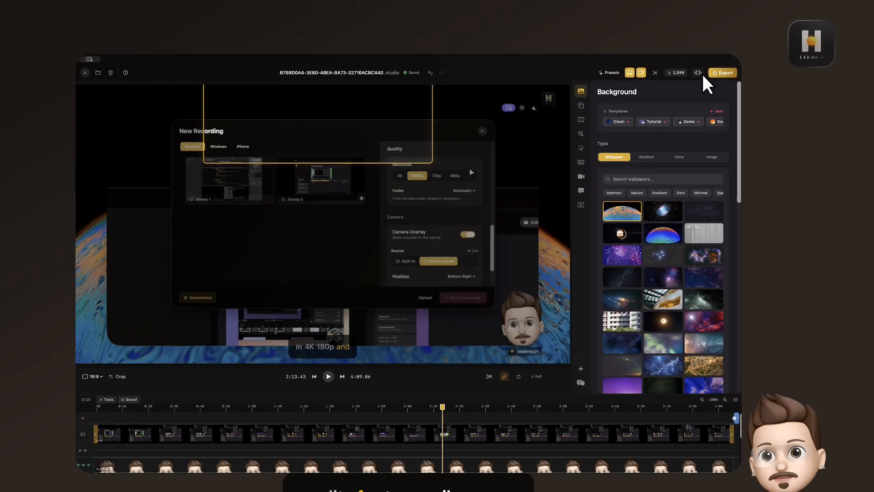
- Try splitting off a new project with a range from 0:54.5 to 2:56.4, and cancel the split
click(704, 70)
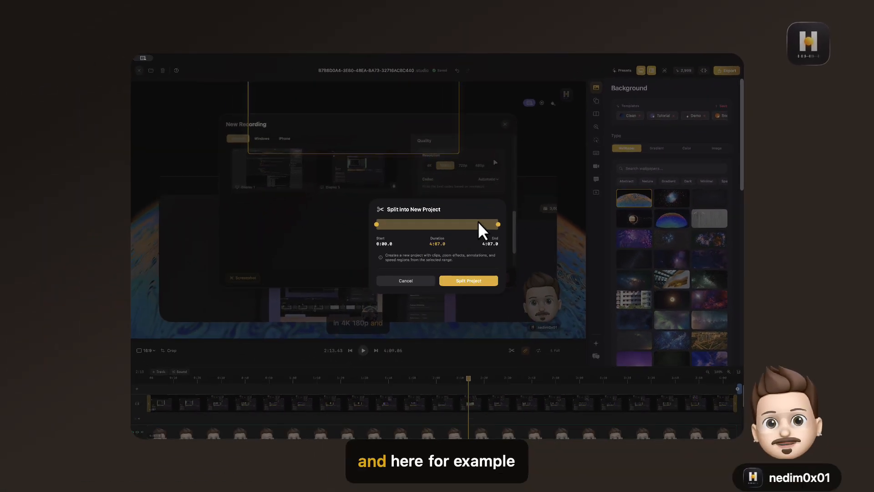
drag(485, 227, 470, 225)
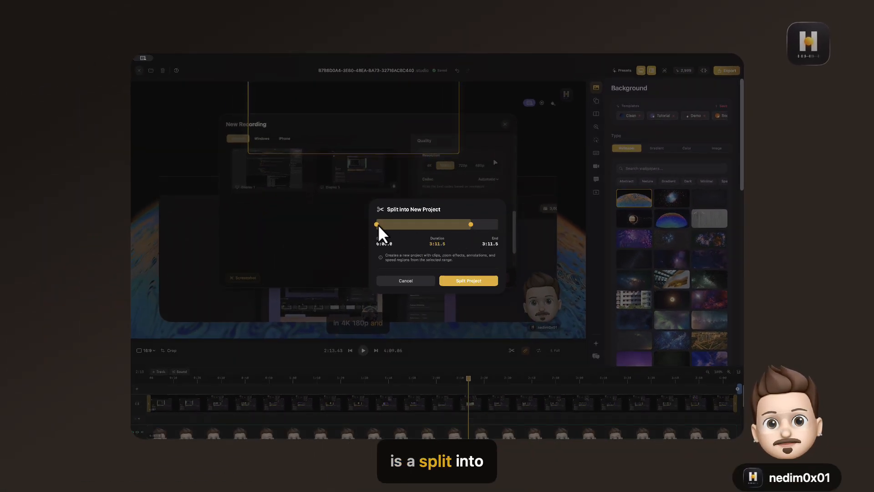
drag(379, 226, 405, 227)
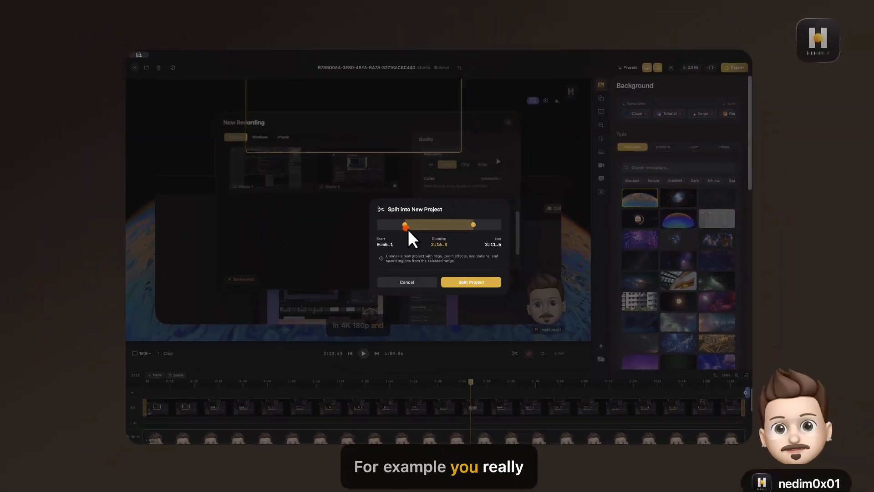
drag(474, 225, 482, 227)
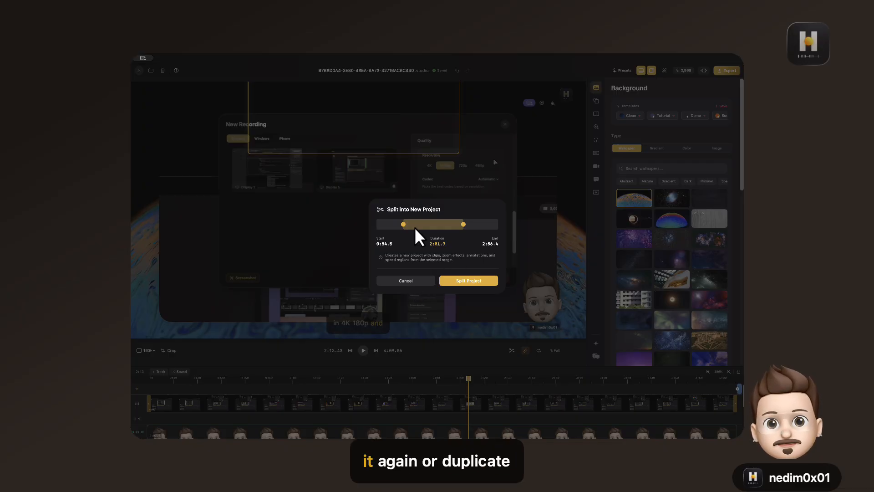
click(409, 279)
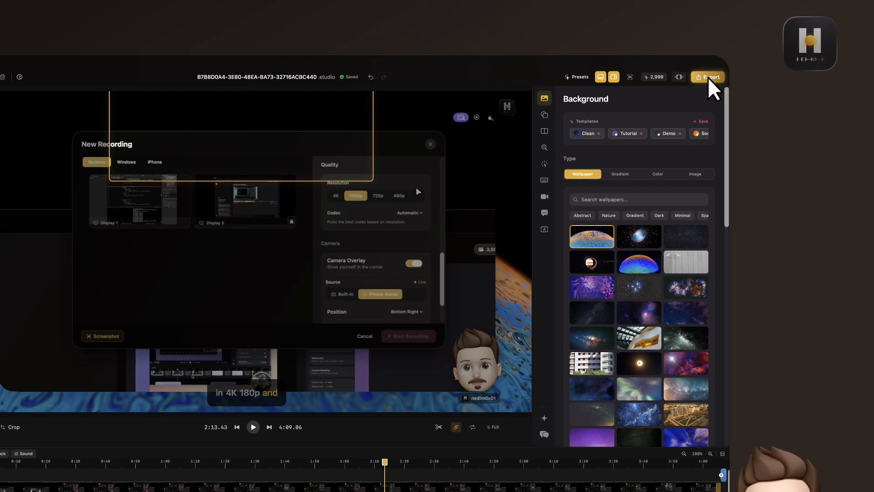
- Look through the export options for quick export presets, format, quality, output and camera, and close them without exporting
click(726, 71)
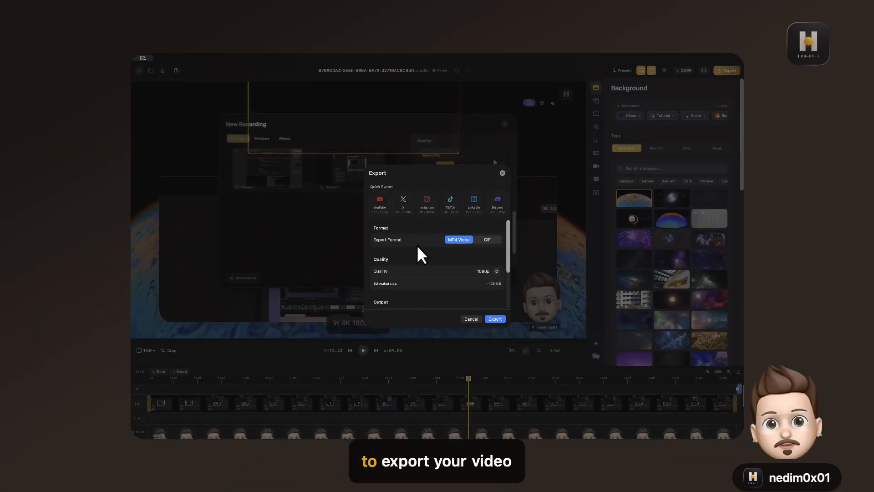
scroll(417, 245, down, 2)
scroll(417, 245, up, 2)
scroll(417, 245, down, 1)
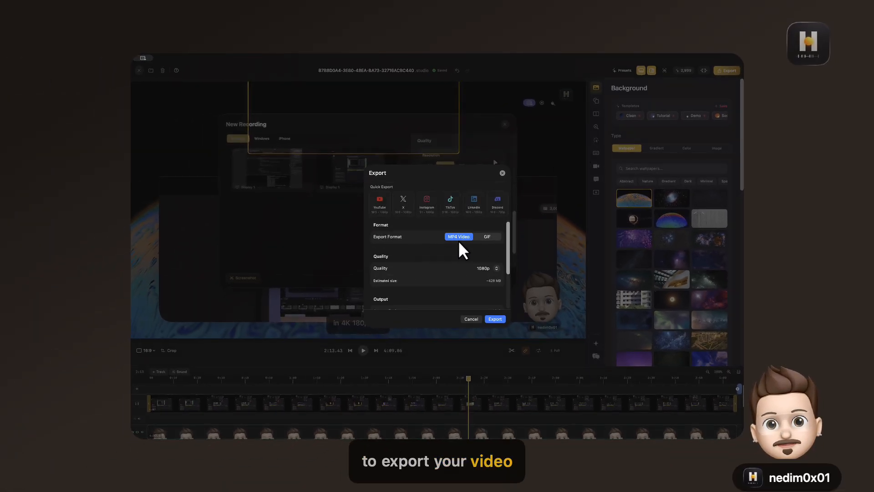
scroll(365, 258, down, 2)
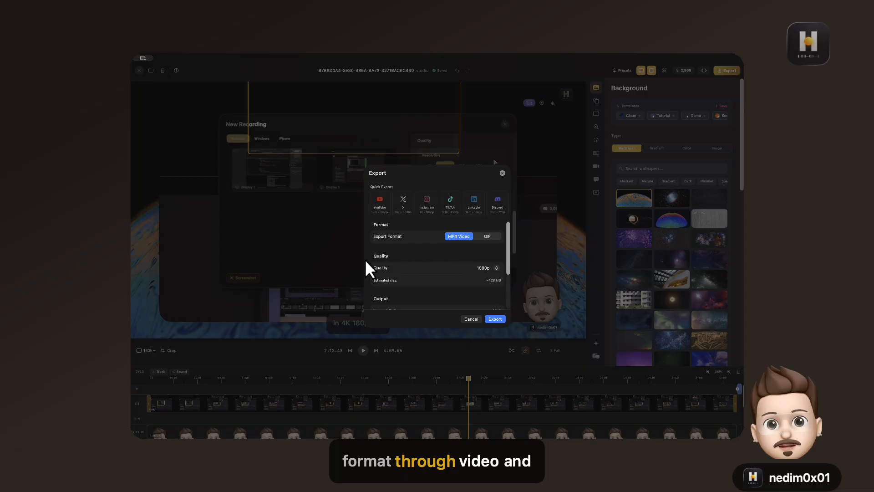
click(488, 254)
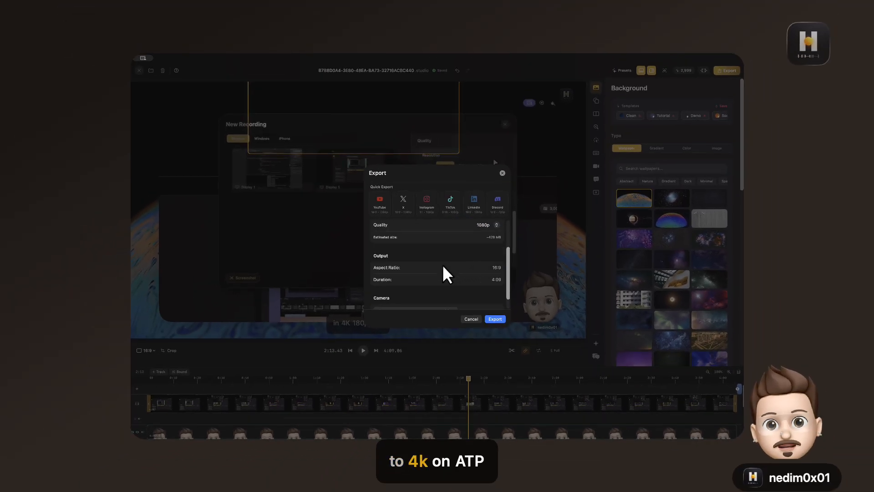
scroll(410, 272, down, 3)
scroll(437, 263, up, 3)
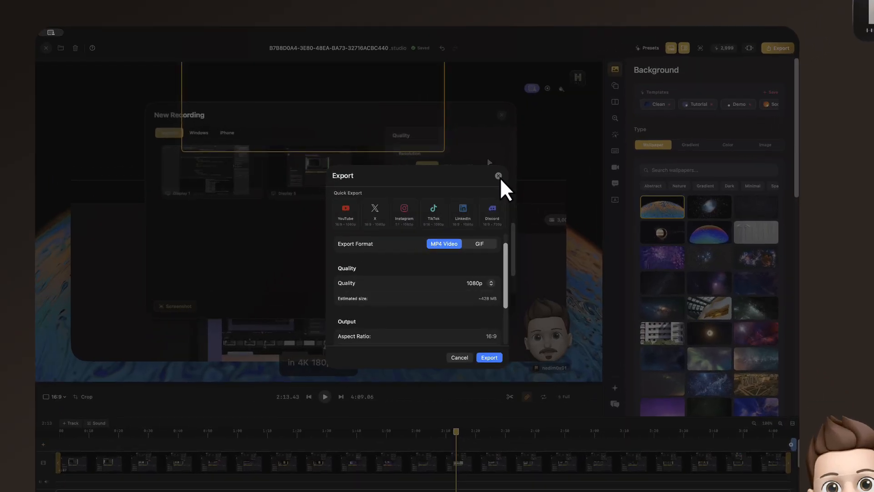
click(502, 173)
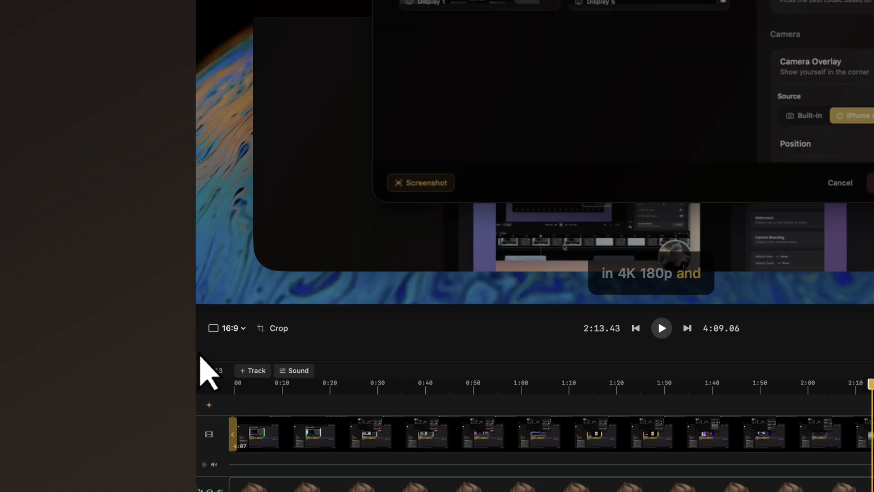
- Preview the video in the 1:1 aspect ratio and set it to 4:3
click(200, 382)
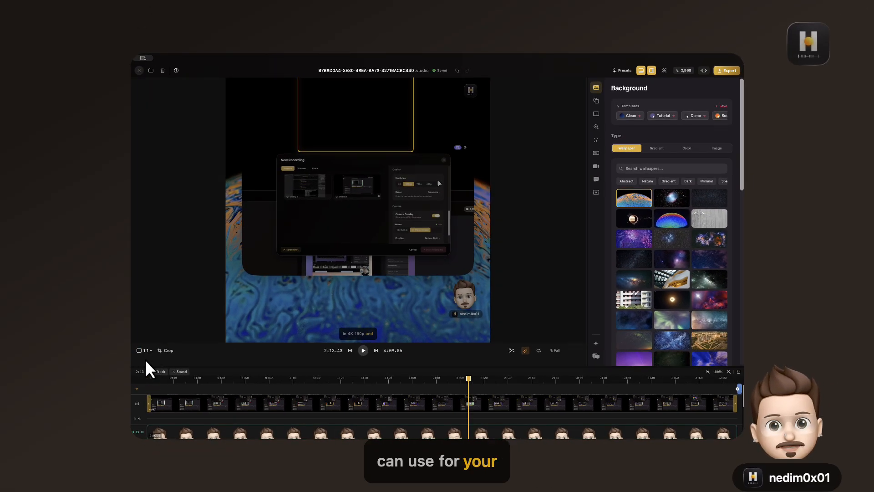
click(148, 354)
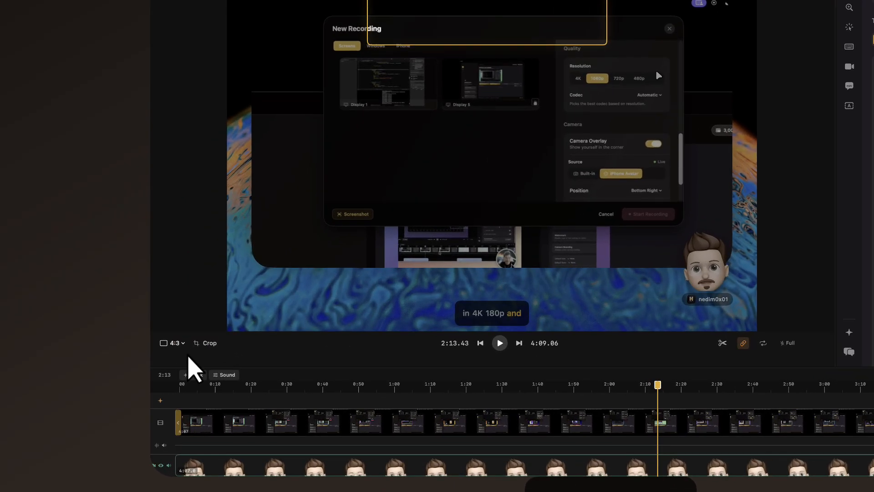
- Try cropping the picture to an 80% × 80% area of 2,048 × 1,152
click(168, 350)
drag(555, 201, 435, 249)
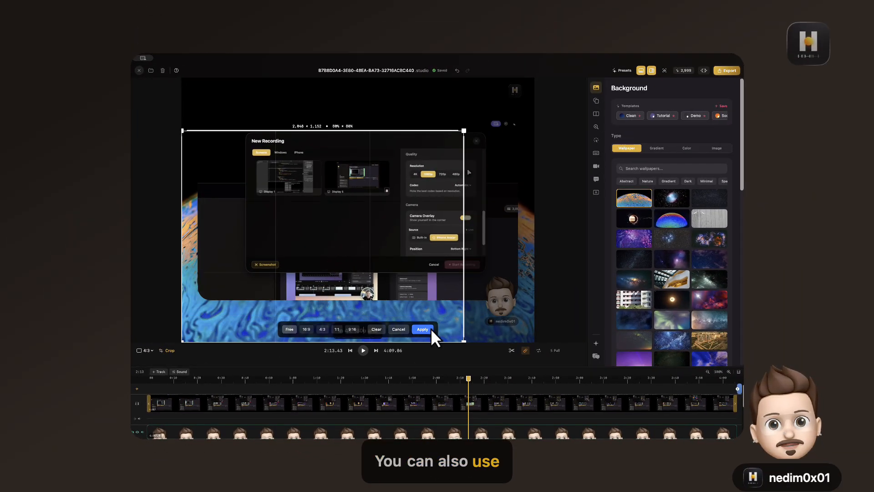
drag(463, 339, 502, 308)
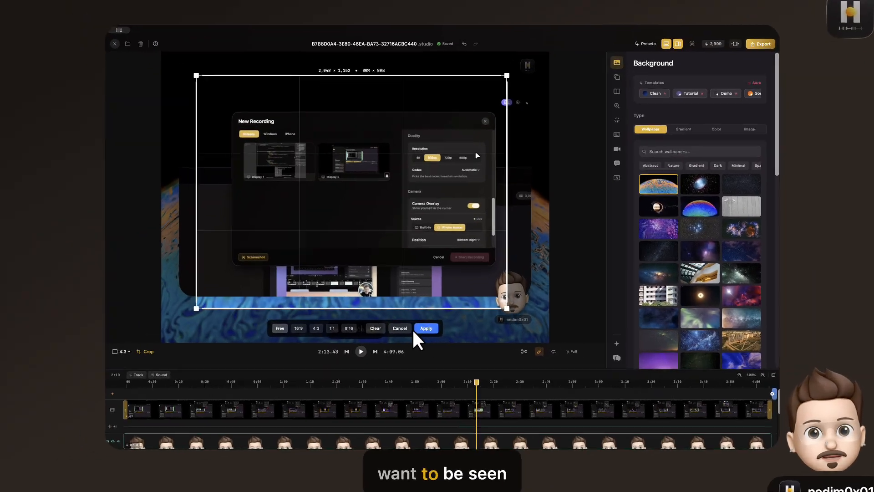
click(422, 329)
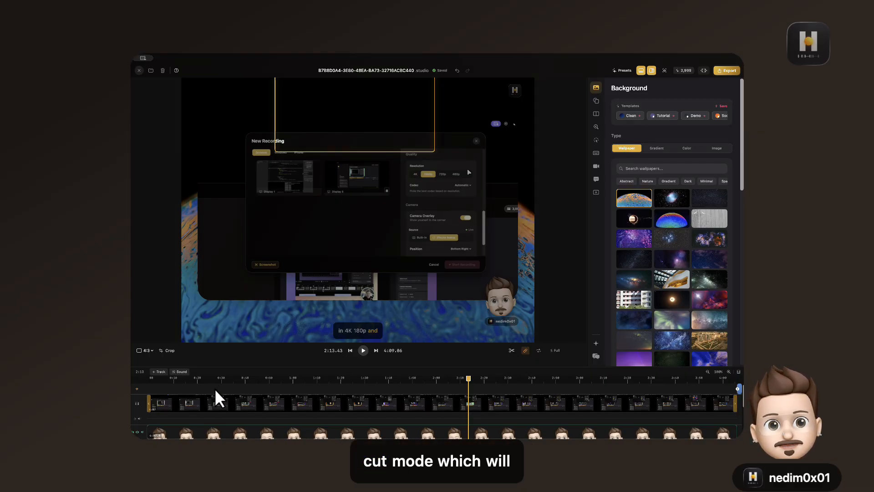
- Select the recording clip and look through the recording sound settings for system audio, microphone and ducking
click(203, 405)
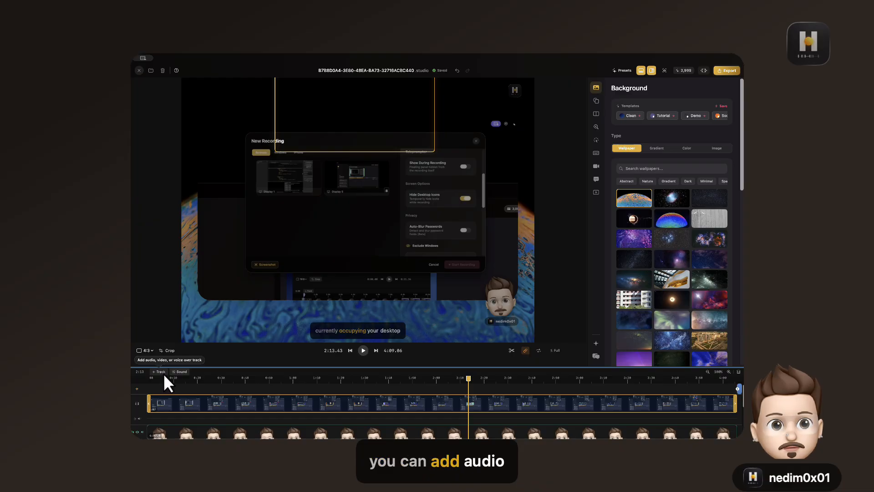
click(179, 371)
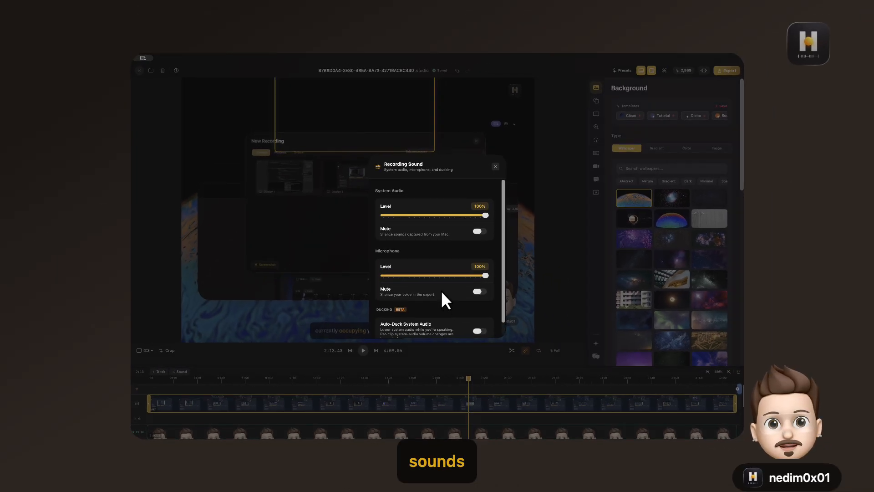
scroll(423, 271, down, 1)
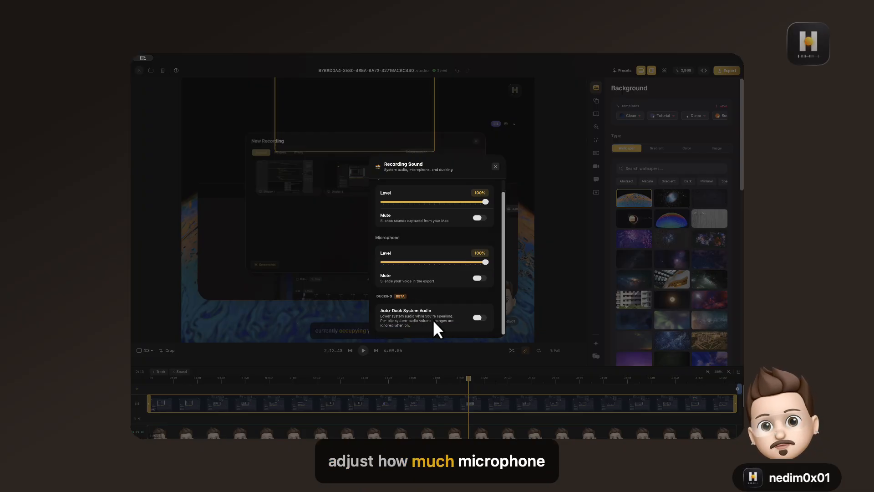
scroll(460, 250, up, 1)
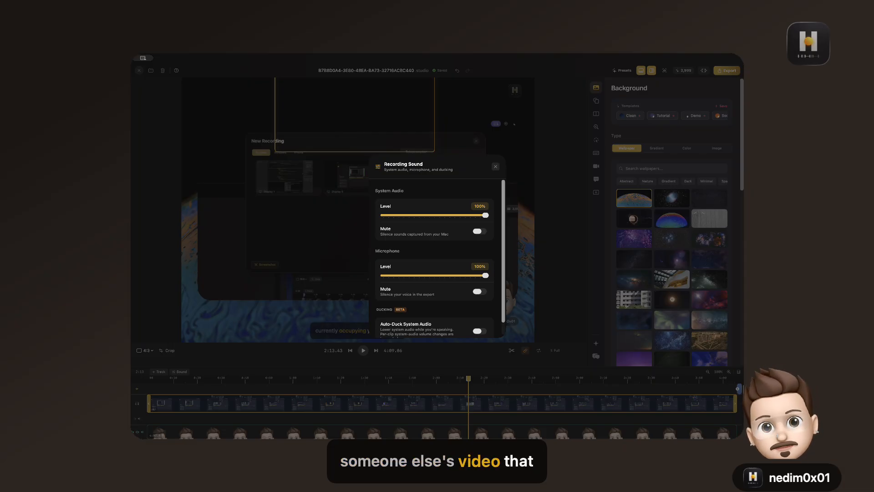
scroll(451, 306, down, 1)
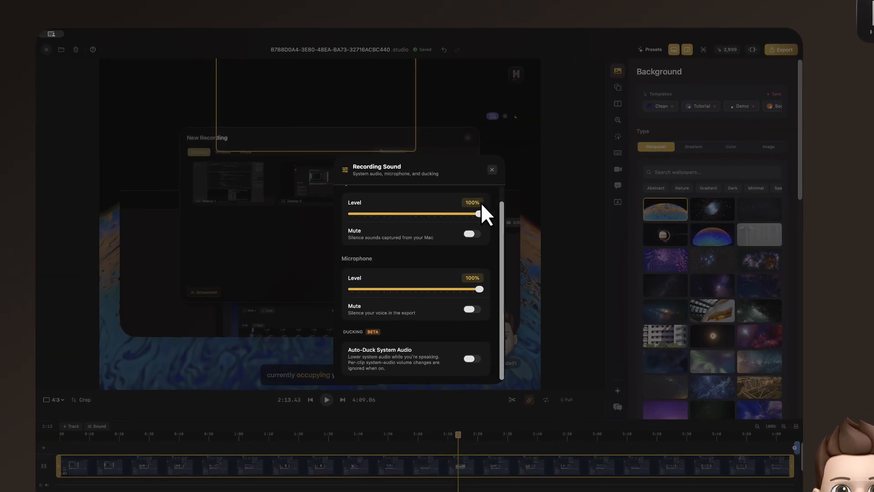
click(496, 167)
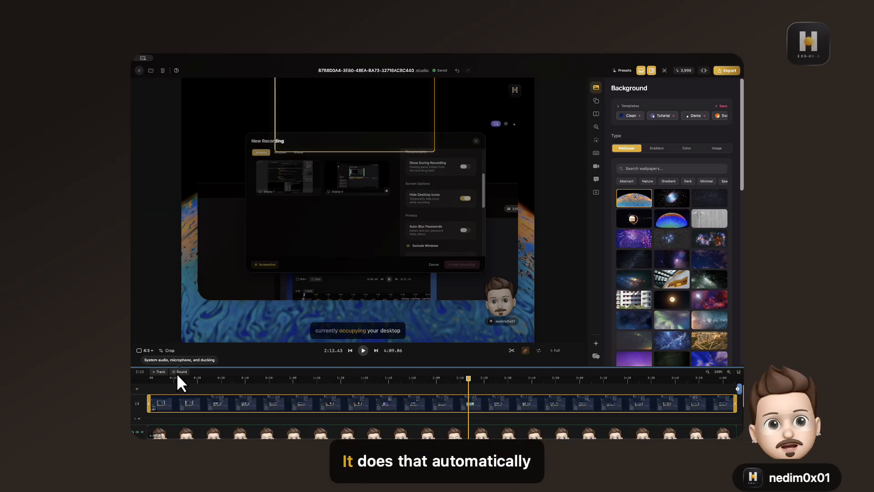
- Look through the timeline's recording, camera, zoom, split and subtitle tracks, with the effect tracks expanded
scroll(240, 388, down, 3)
scroll(239, 389, up, 3)
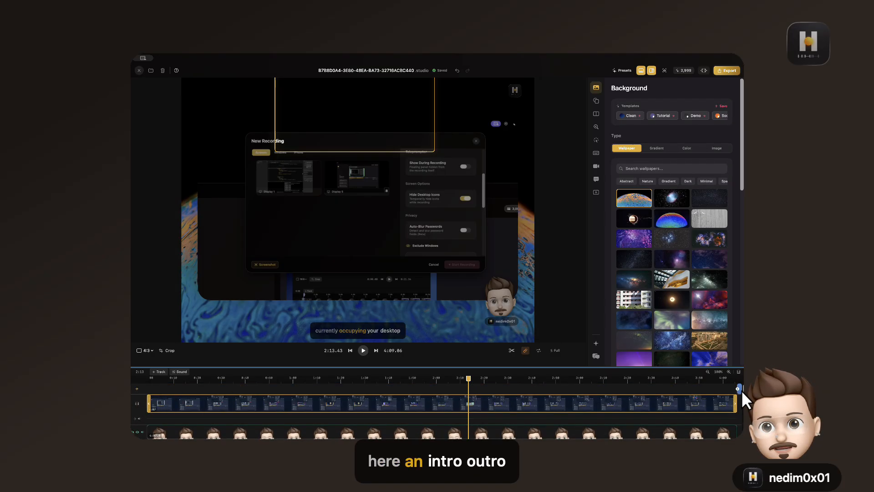
scroll(160, 411, down, 2)
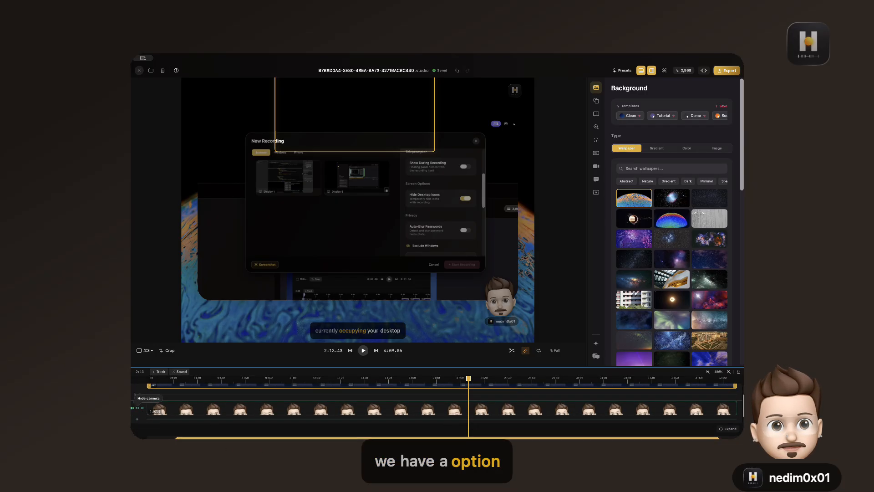
scroll(144, 409, down, 2)
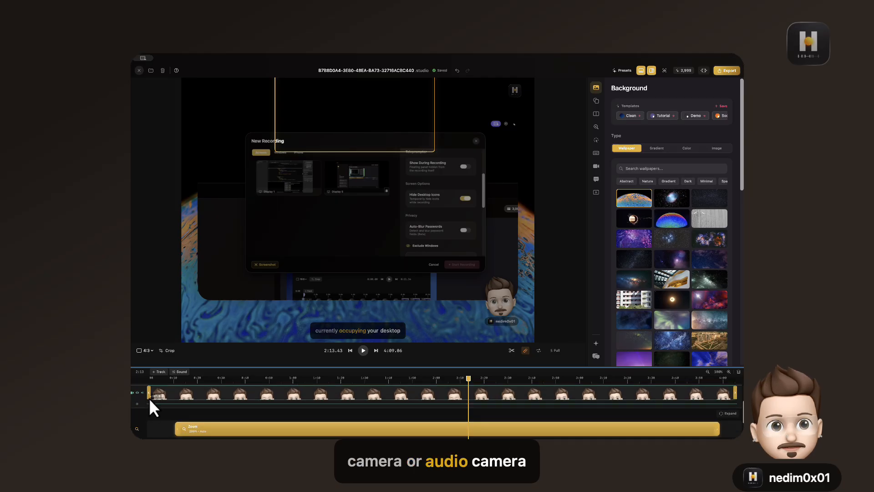
scroll(149, 398, down, 3)
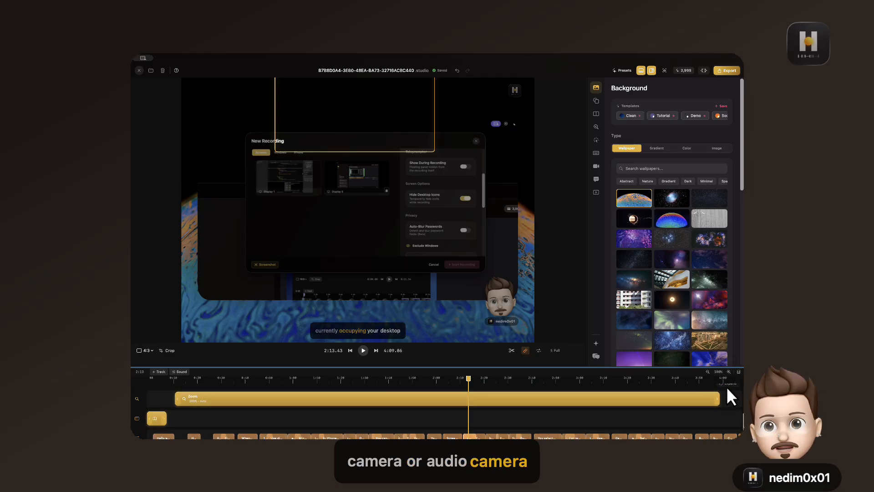
scroll(560, 410, down, 2)
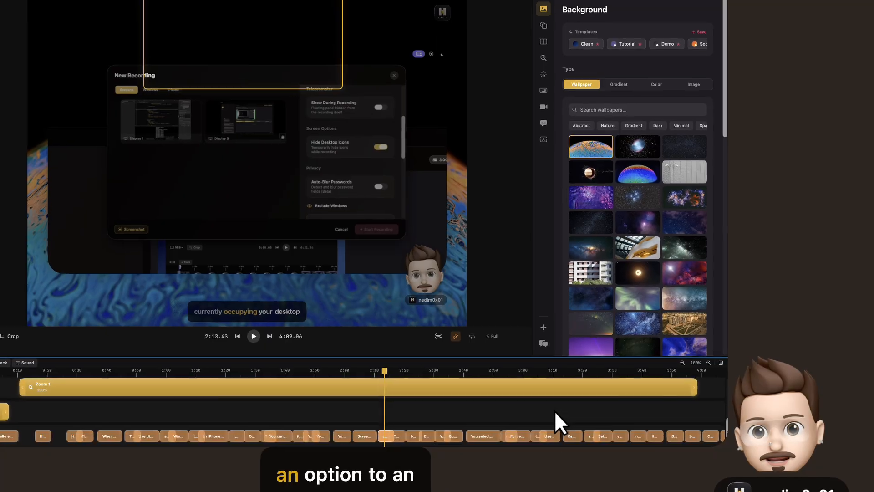
scroll(569, 403, up, 3)
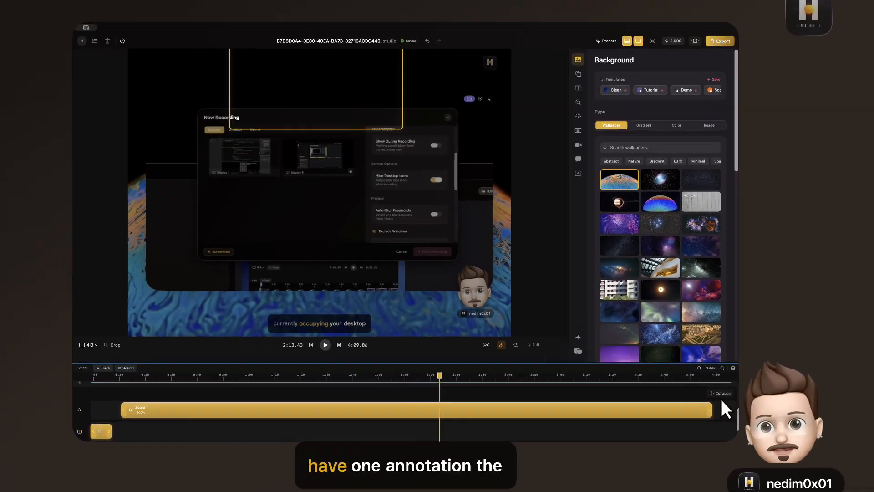
- Collapse the expanded effect tracks in the timeline and review the zoom, split and subtitle tracks
click(726, 395)
scroll(31, 434, down, 2)
scroll(31, 433, up, 2)
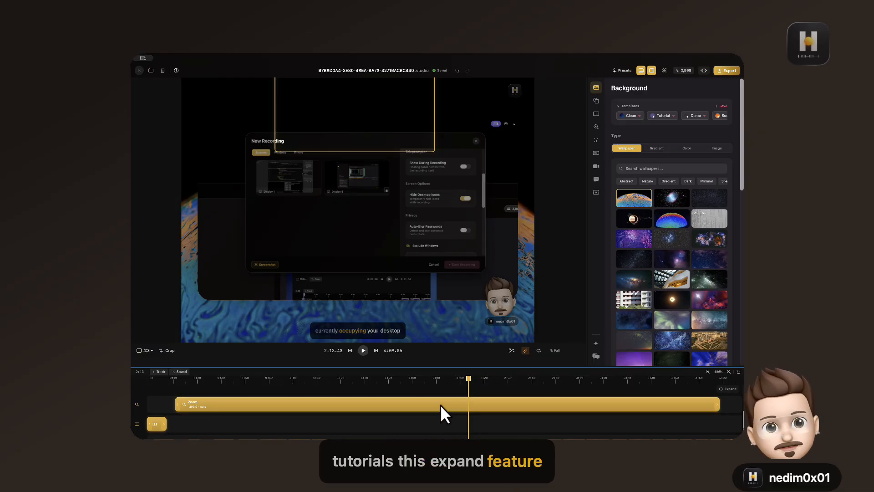
scroll(444, 404, down, 1)
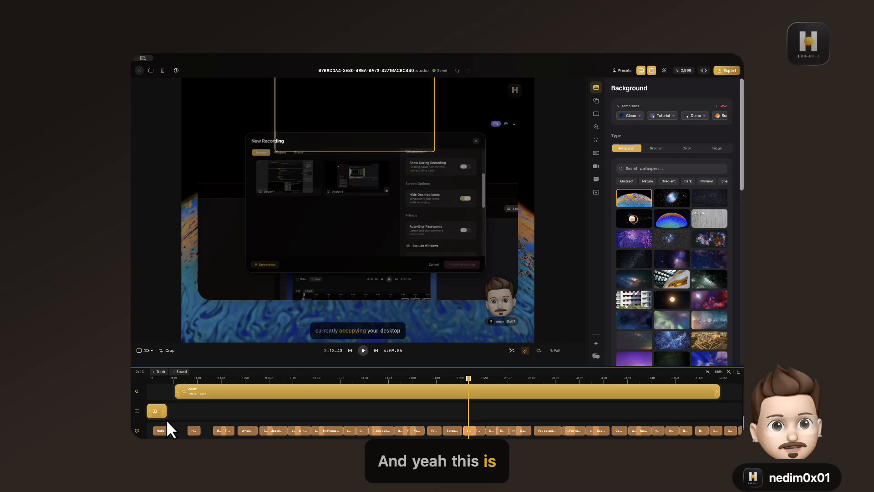
scroll(384, 404, down, 2)
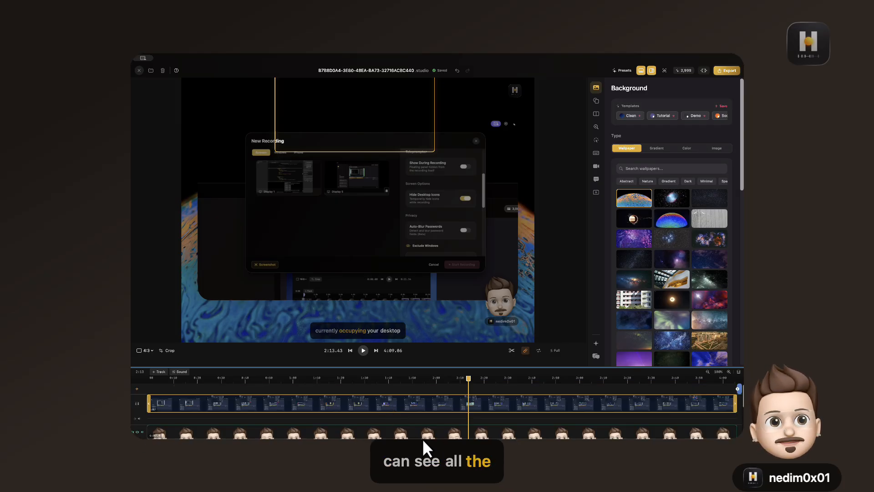